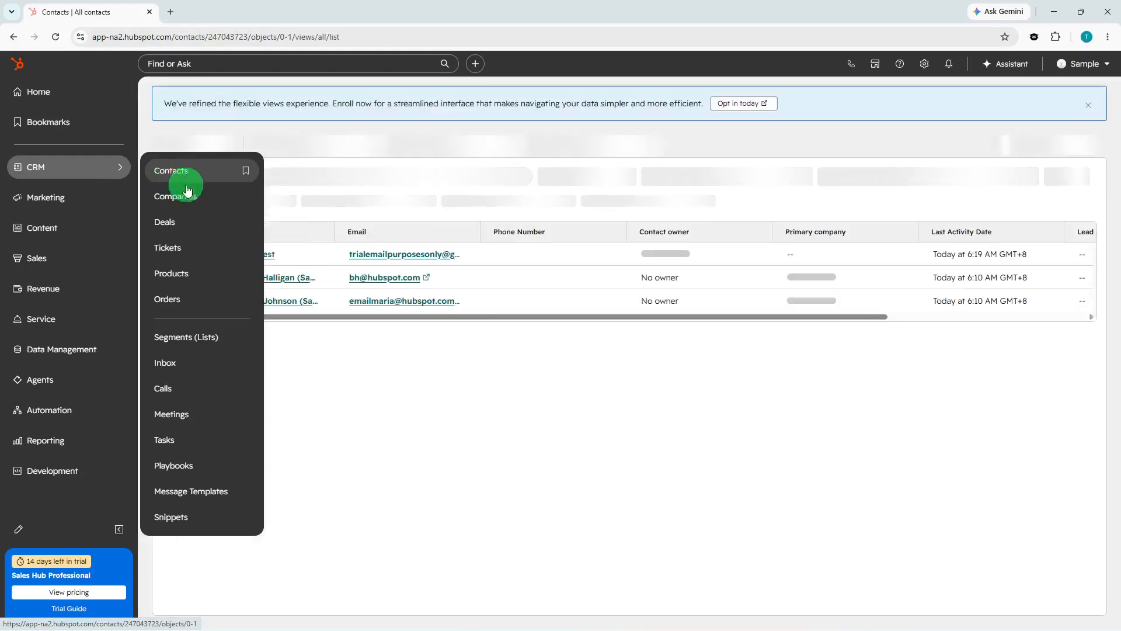
# Open the Contacts page from the CRM menu to see all contacts.
pyautogui.click(502, 381)
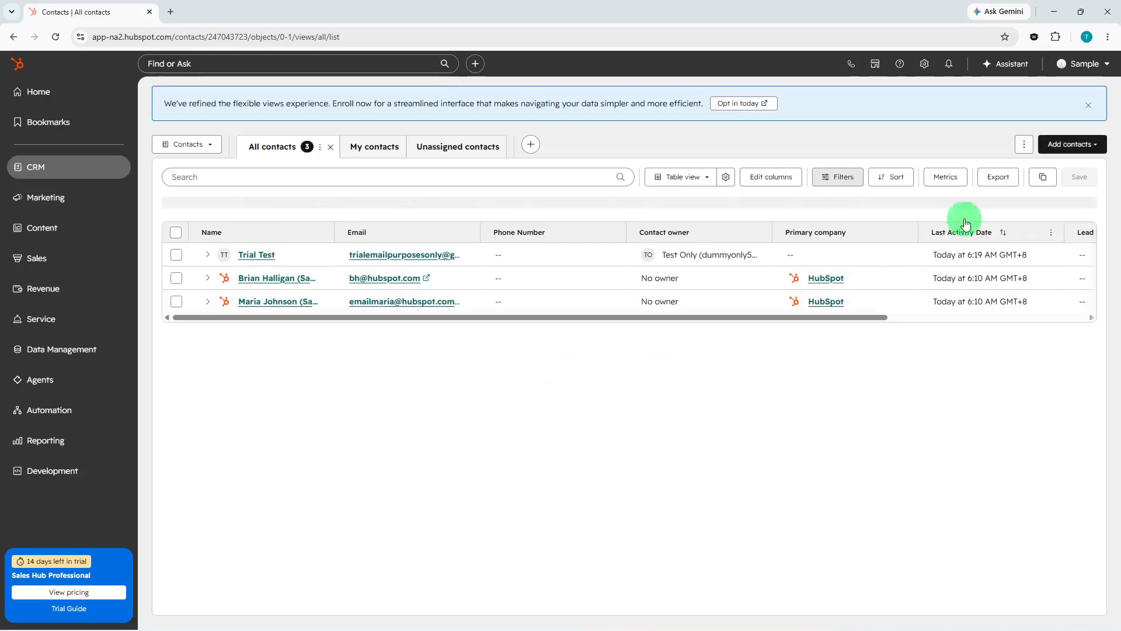
# Start a new contact and enter its first name, last name and e-mail address.
pyautogui.click(1063, 143)
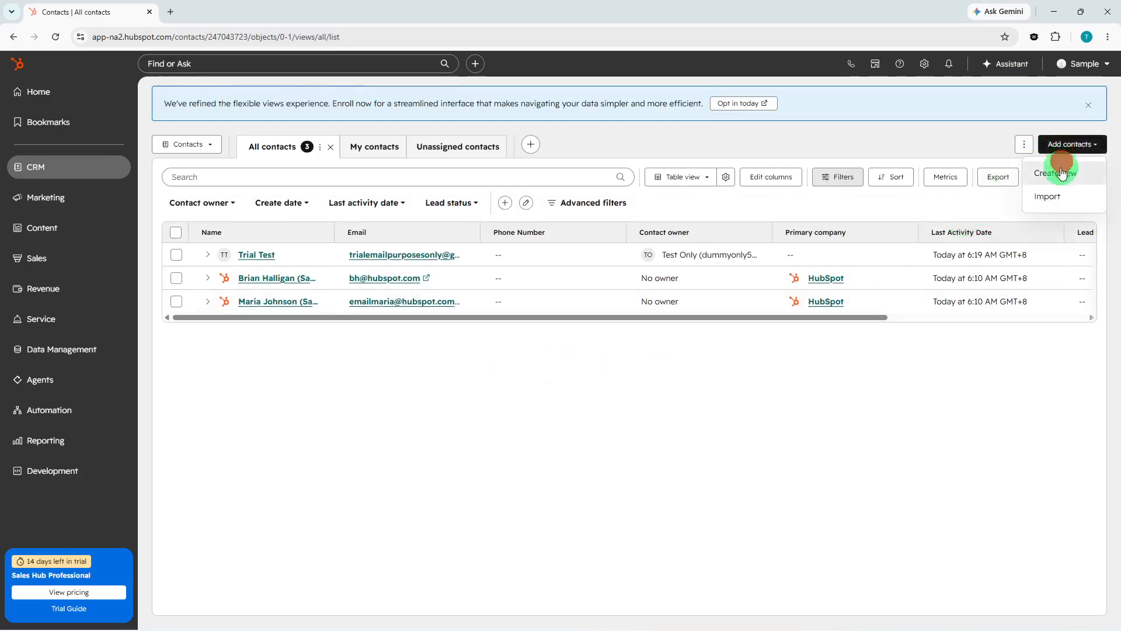
pyautogui.click(1060, 169)
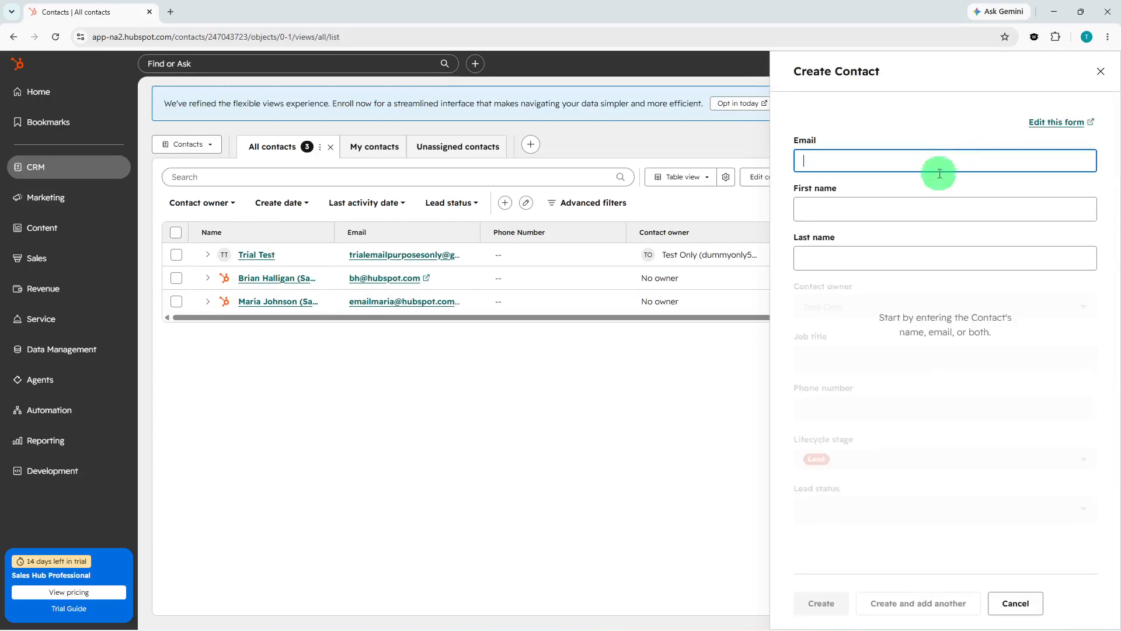
pyautogui.click(927, 213)
pyautogui.write('John')
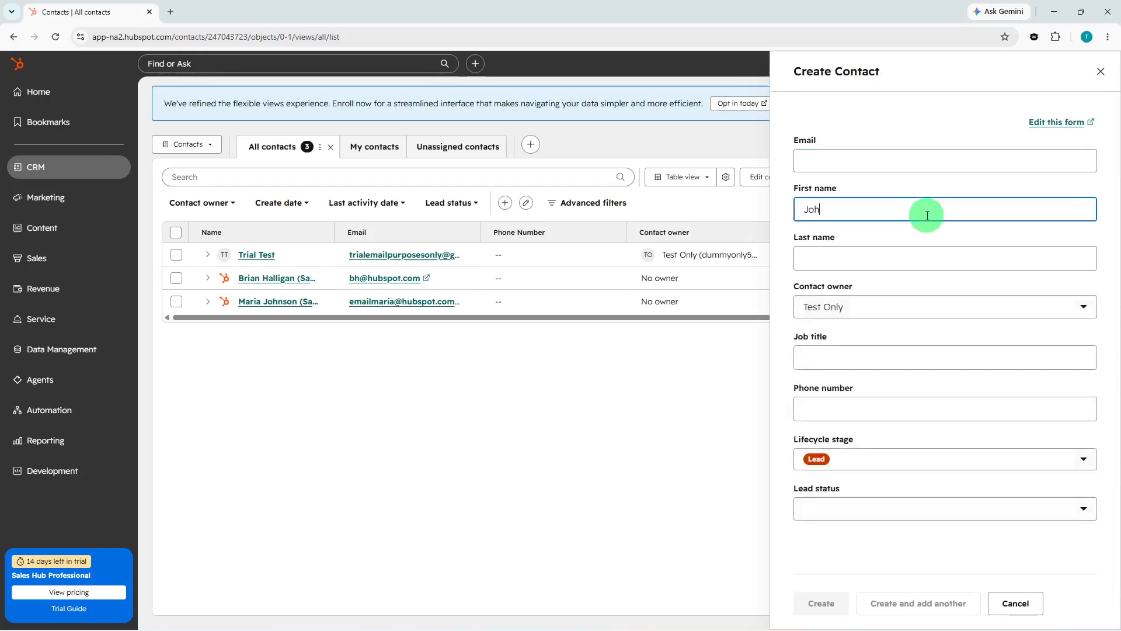
pyautogui.click(938, 261)
pyautogui.write('S')
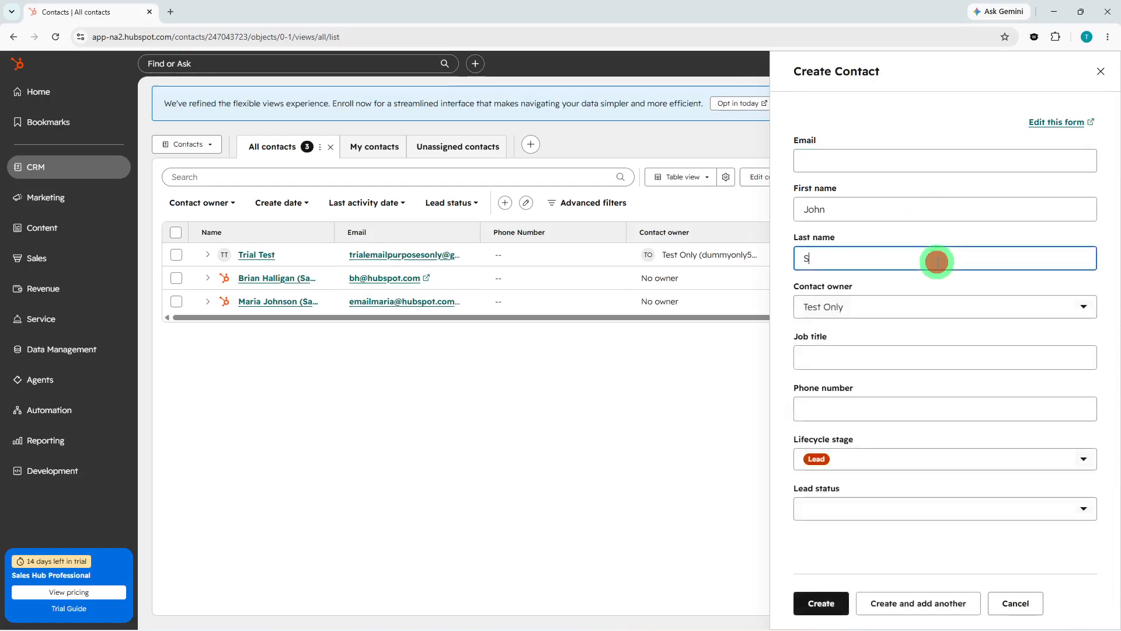
pyautogui.write('mith')
pyautogui.click(952, 160)
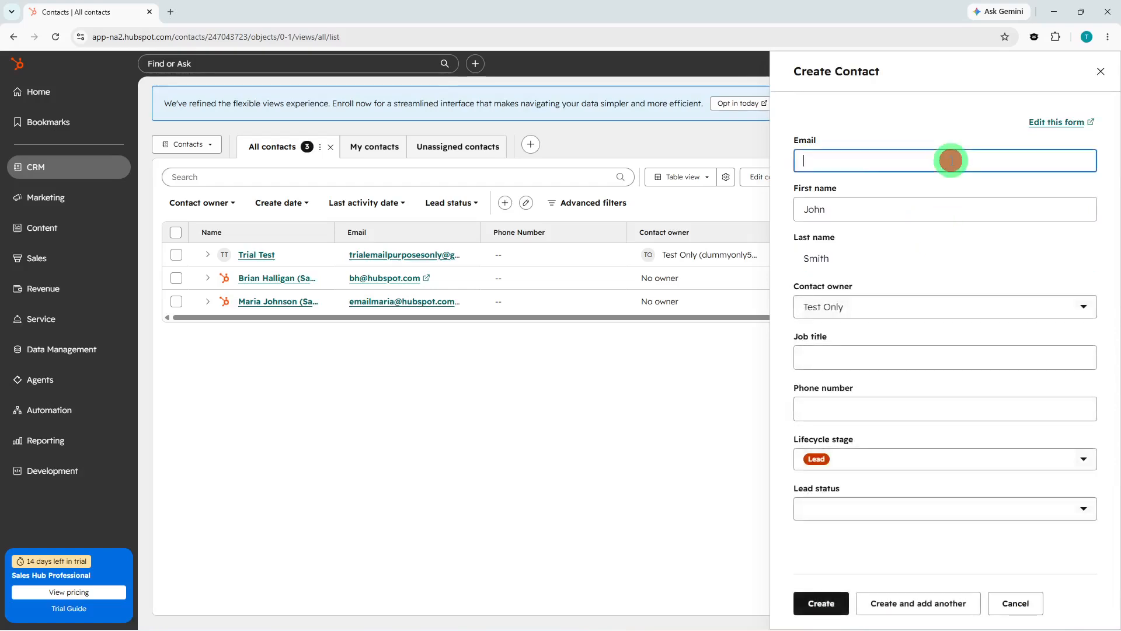
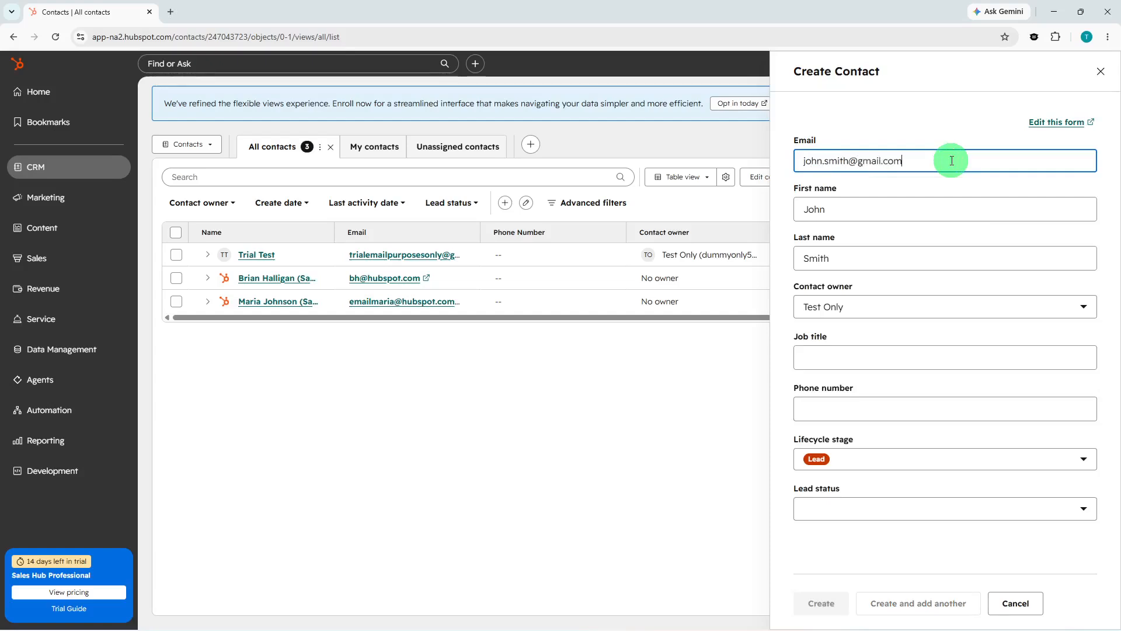
# Add job title Manager and an unformatted phone number, then create the contact.
pyautogui.click(917, 352)
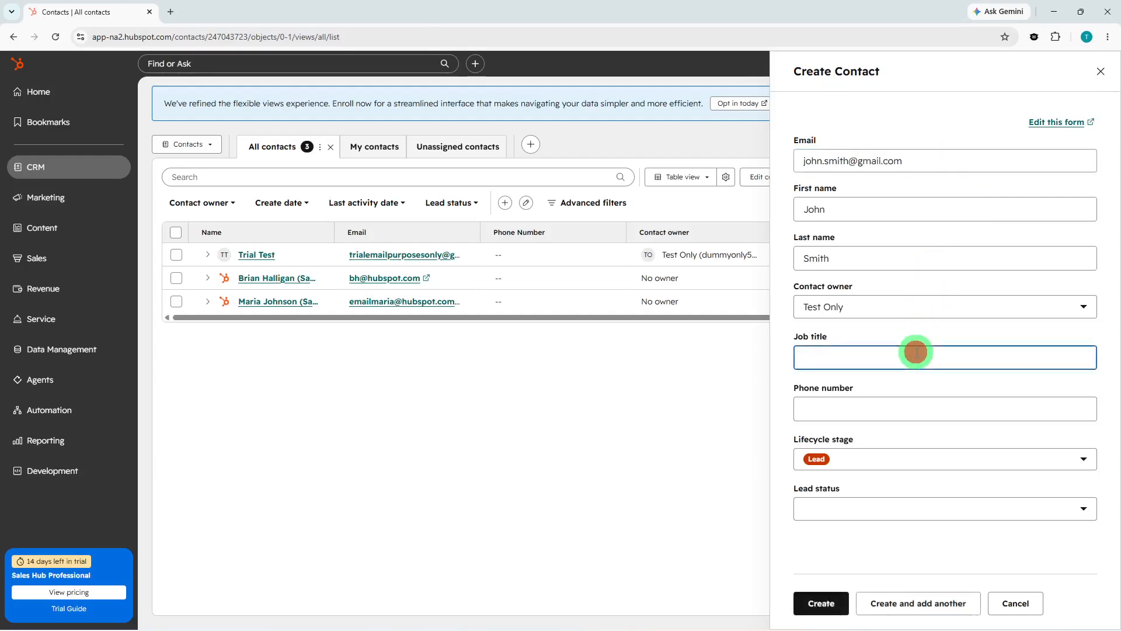
pyautogui.write('Manager')
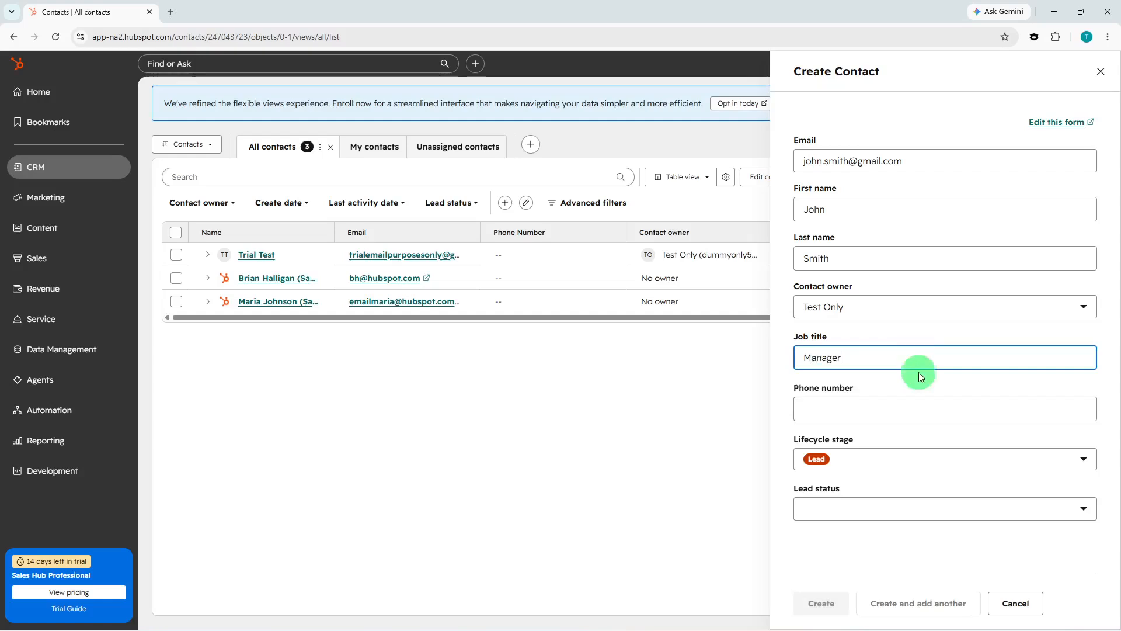
pyautogui.click(919, 409)
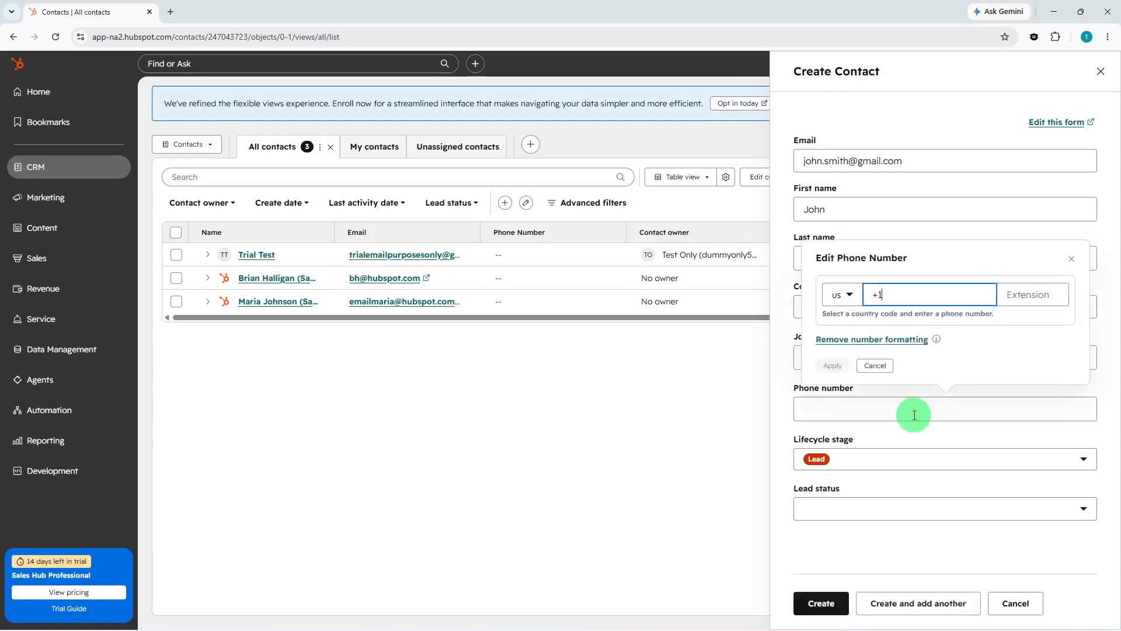
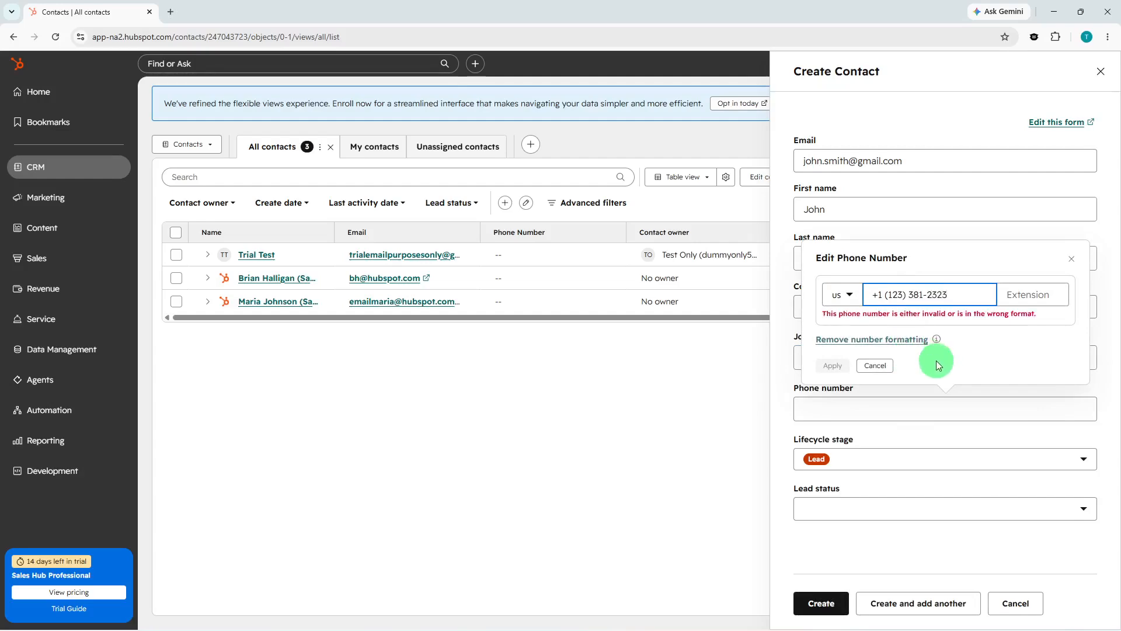
pyautogui.click(876, 339)
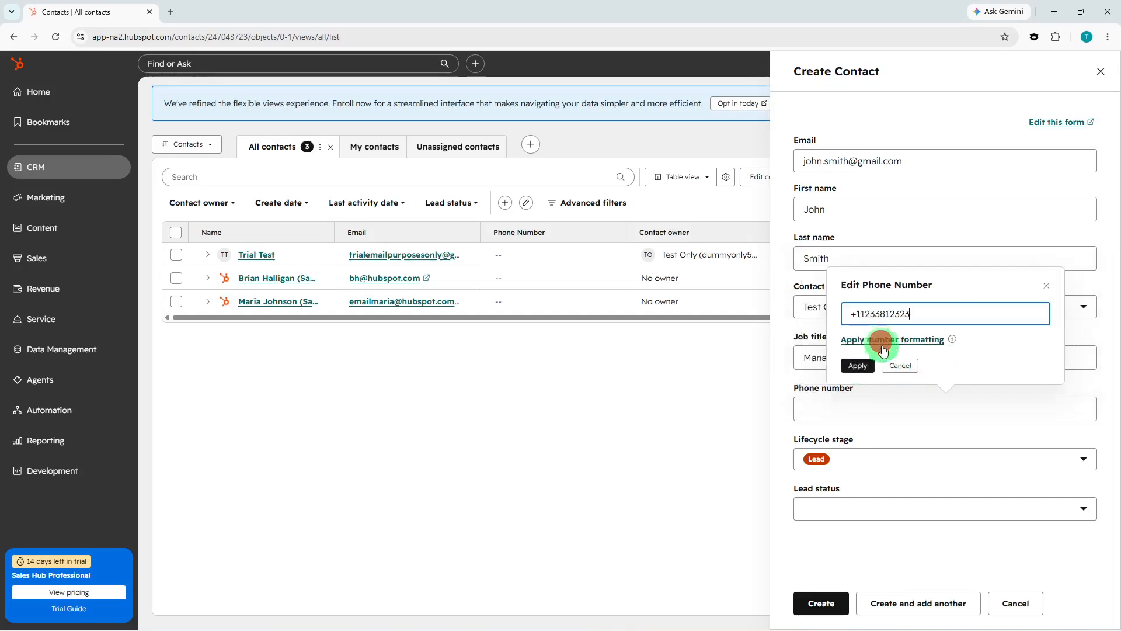
pyautogui.click(870, 367)
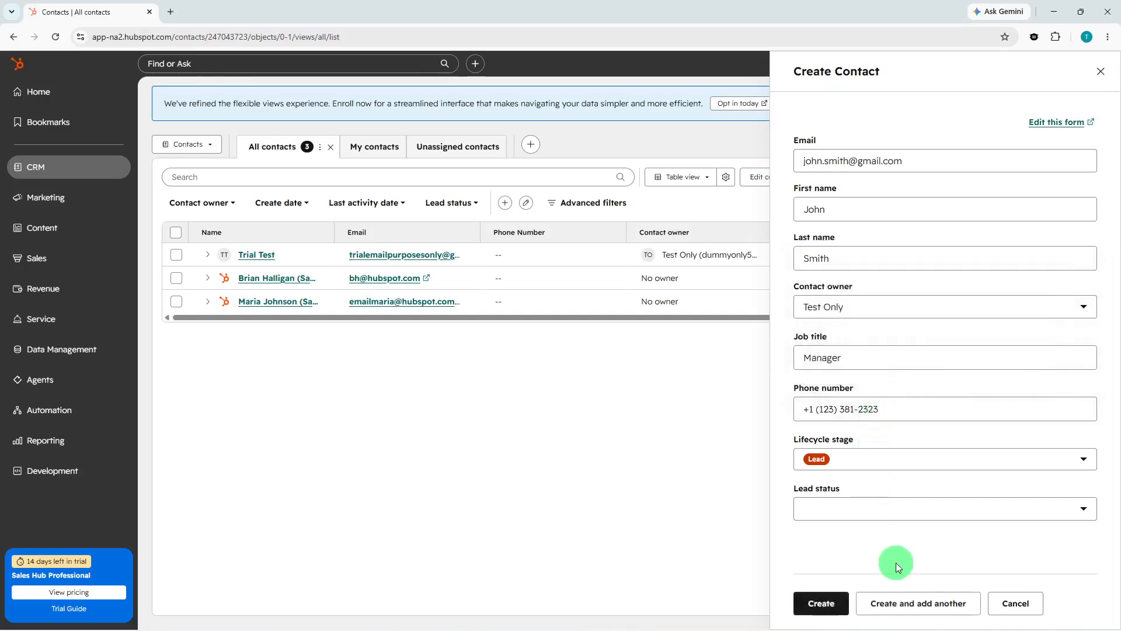
pyautogui.click(842, 605)
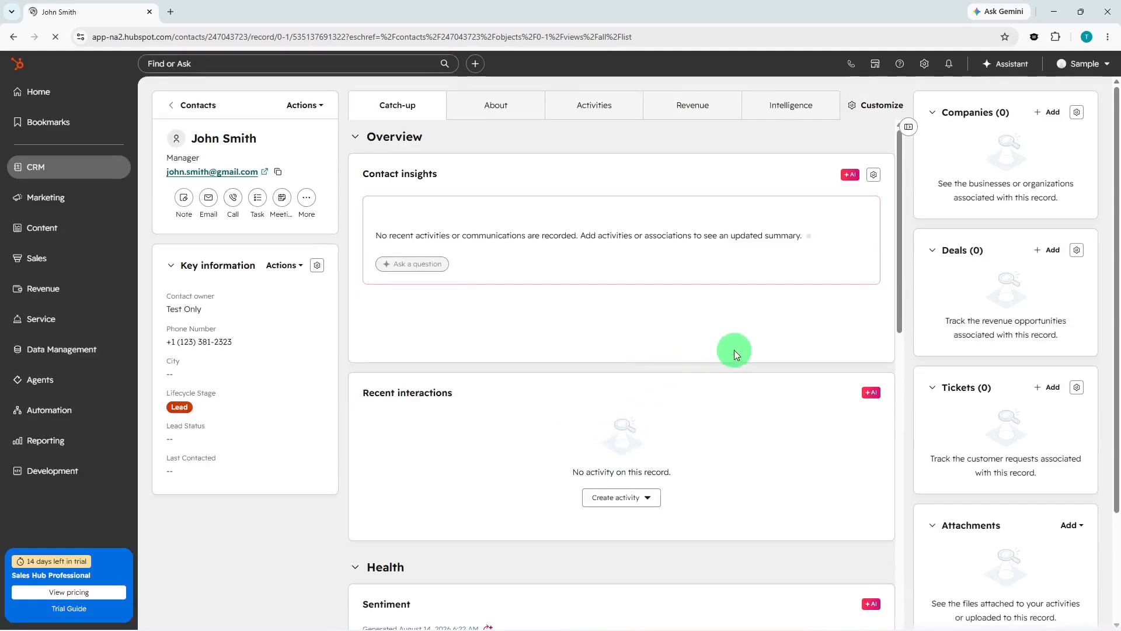
# Keep the lifecycle stage at Lead and set the Lead Status to New.
pyautogui.scroll(-2, 948, 327)
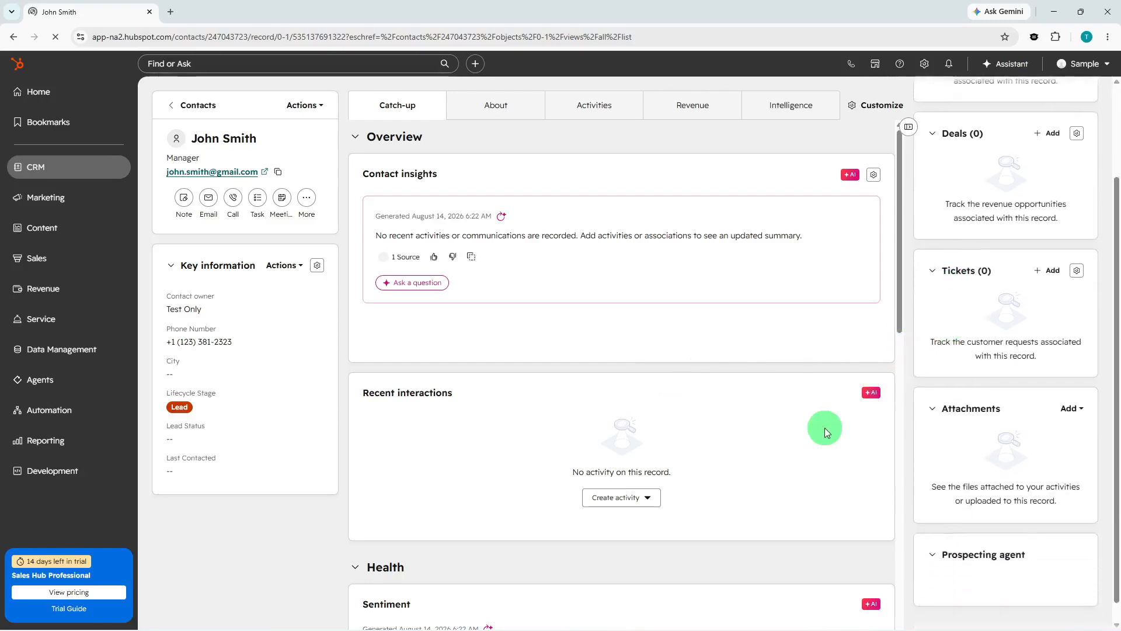
pyautogui.click(202, 405)
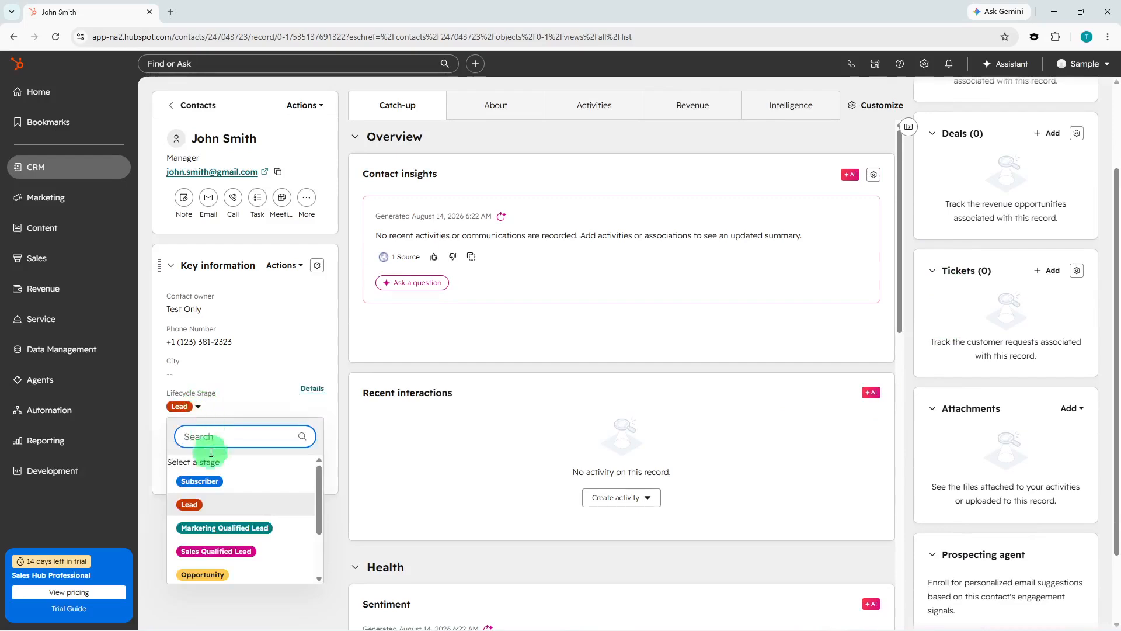
pyautogui.click(213, 505)
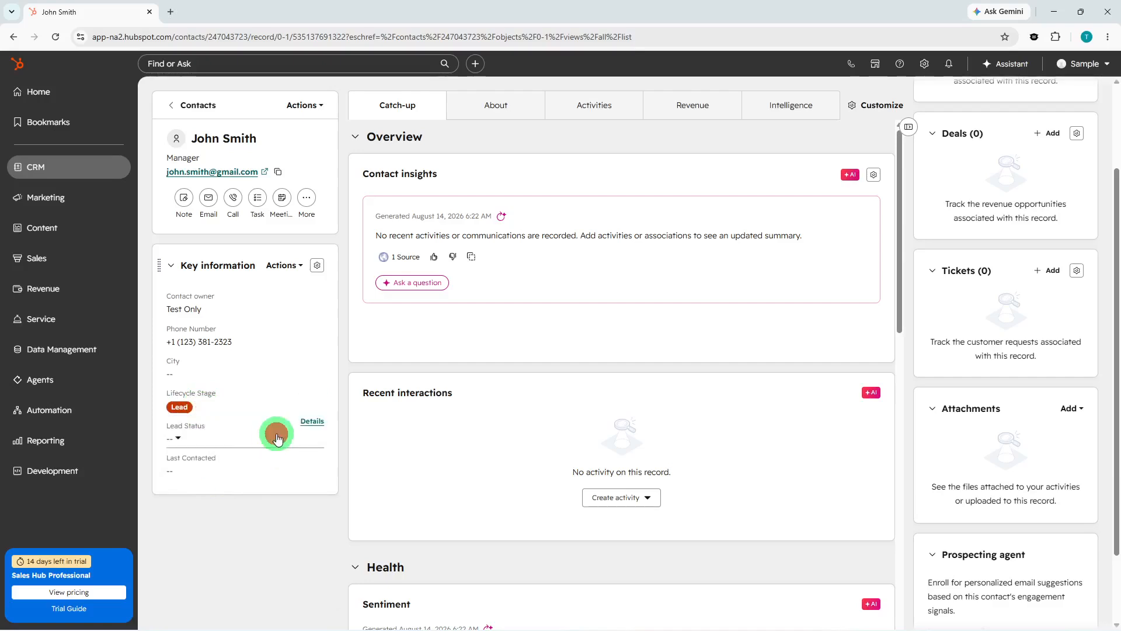
pyautogui.click(278, 439)
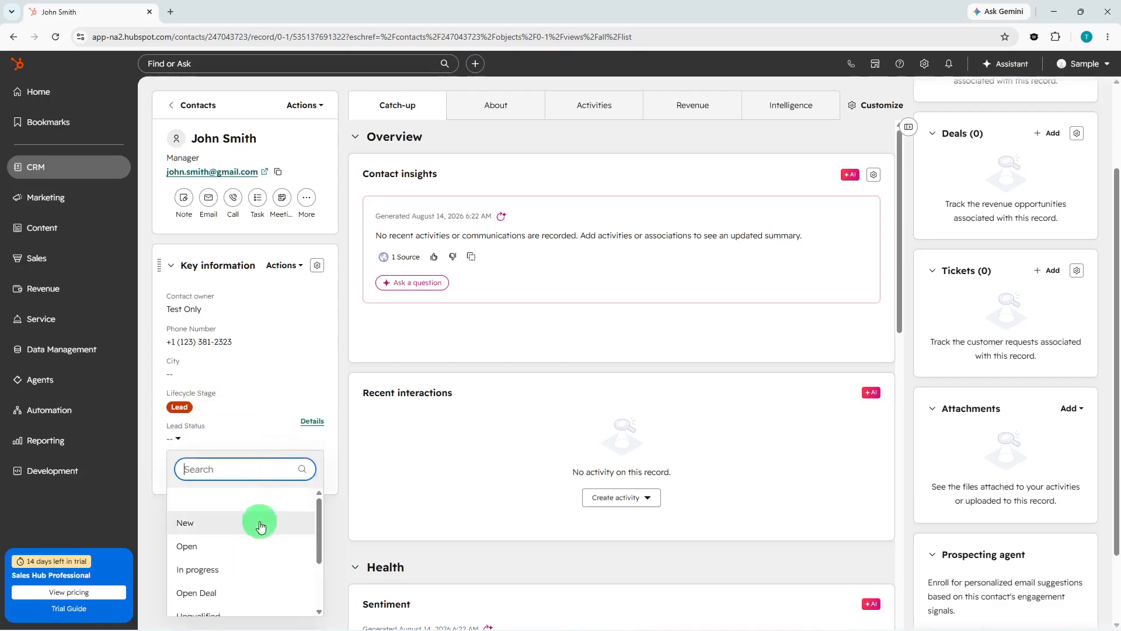
pyautogui.scroll(-2, 265, 522)
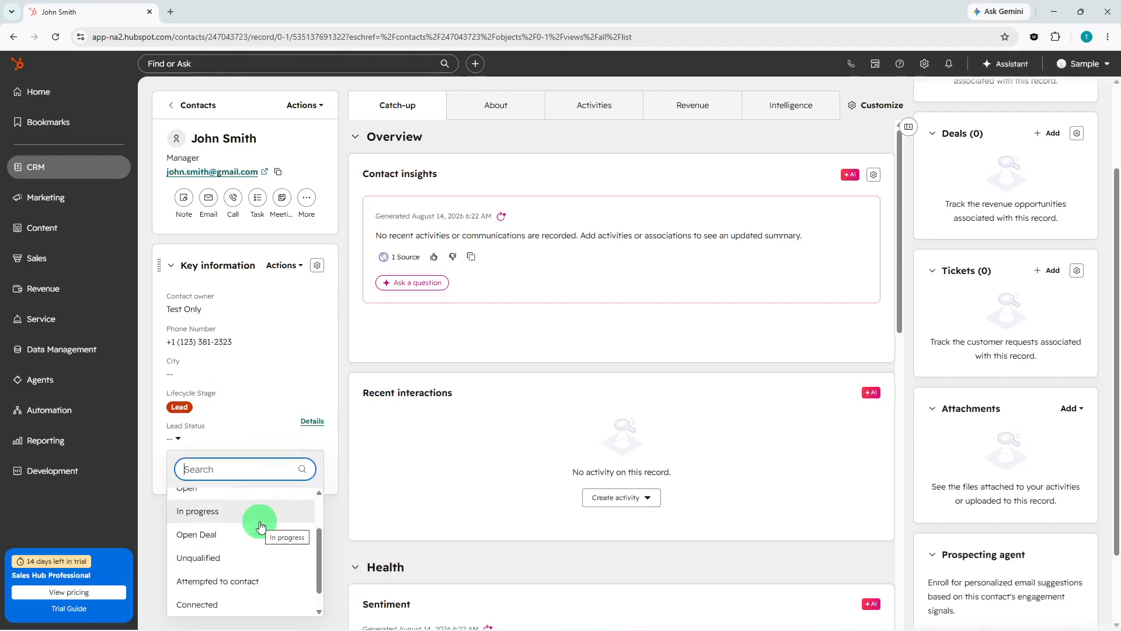
pyautogui.scroll(-1, 261, 527)
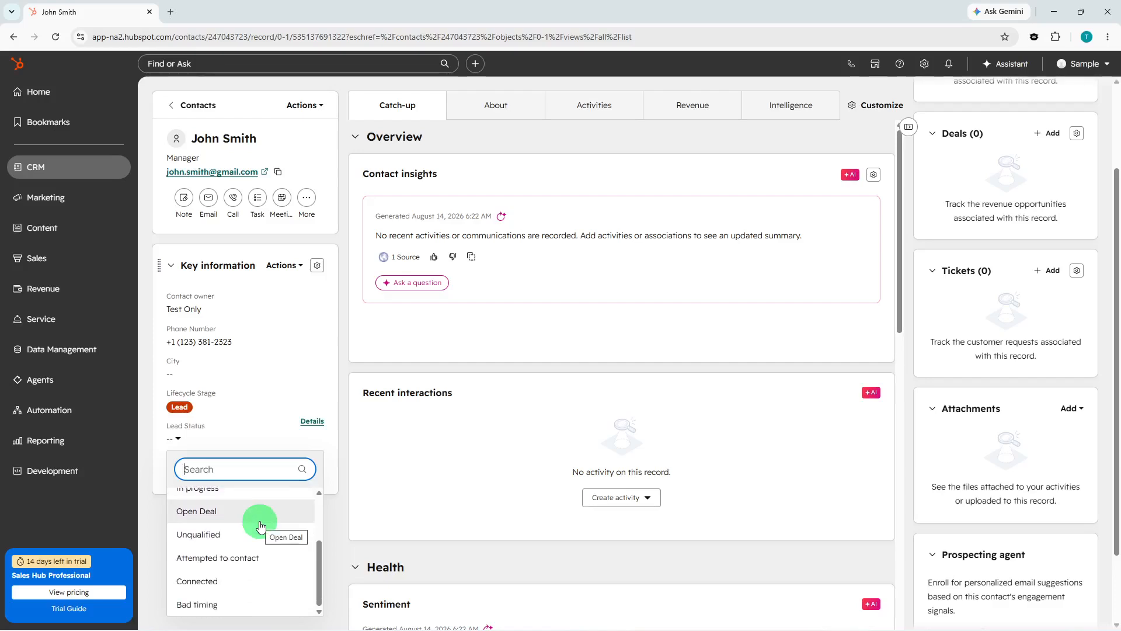
pyautogui.scroll(3, 261, 524)
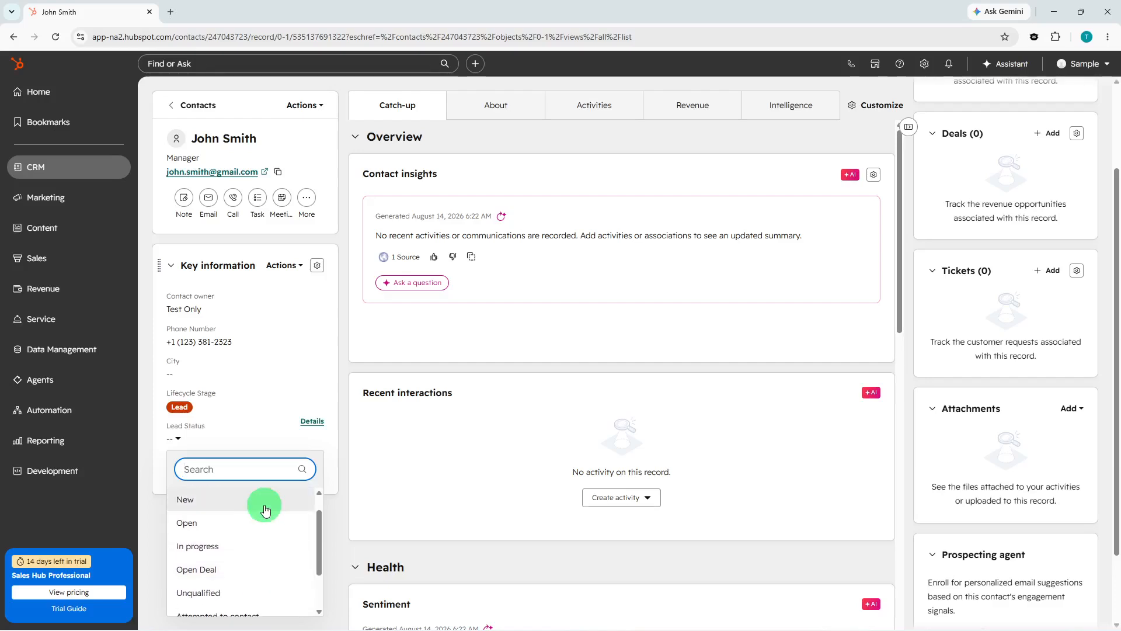
pyautogui.click(264, 505)
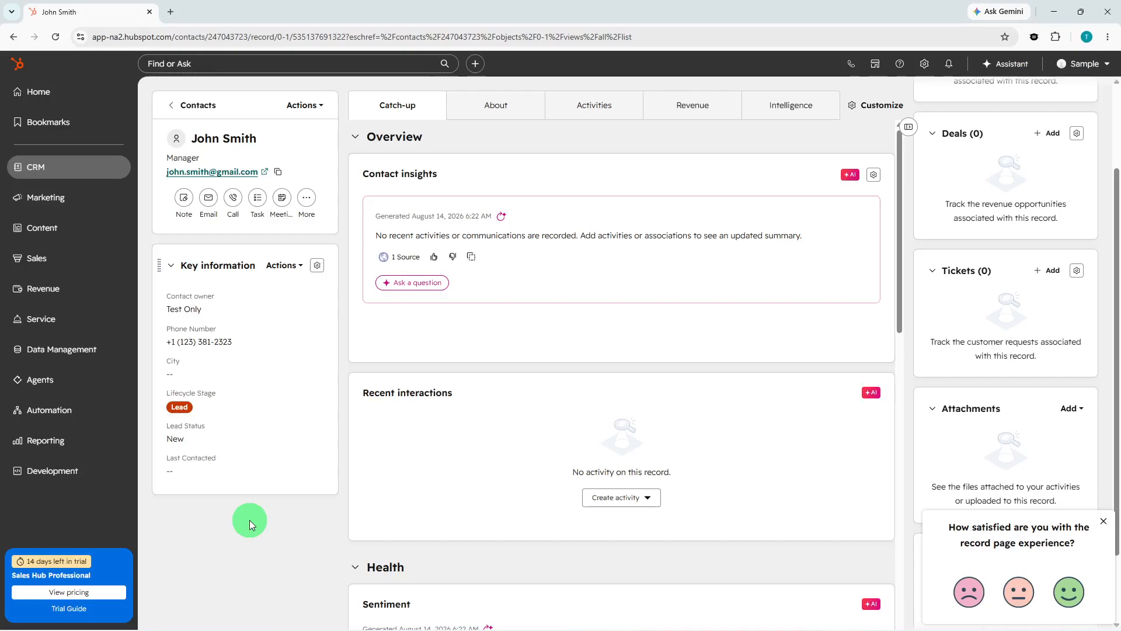
# Click through the record's fields, dismiss the satisfaction survey, and bring up the CRM section list.
pyautogui.click(208, 470)
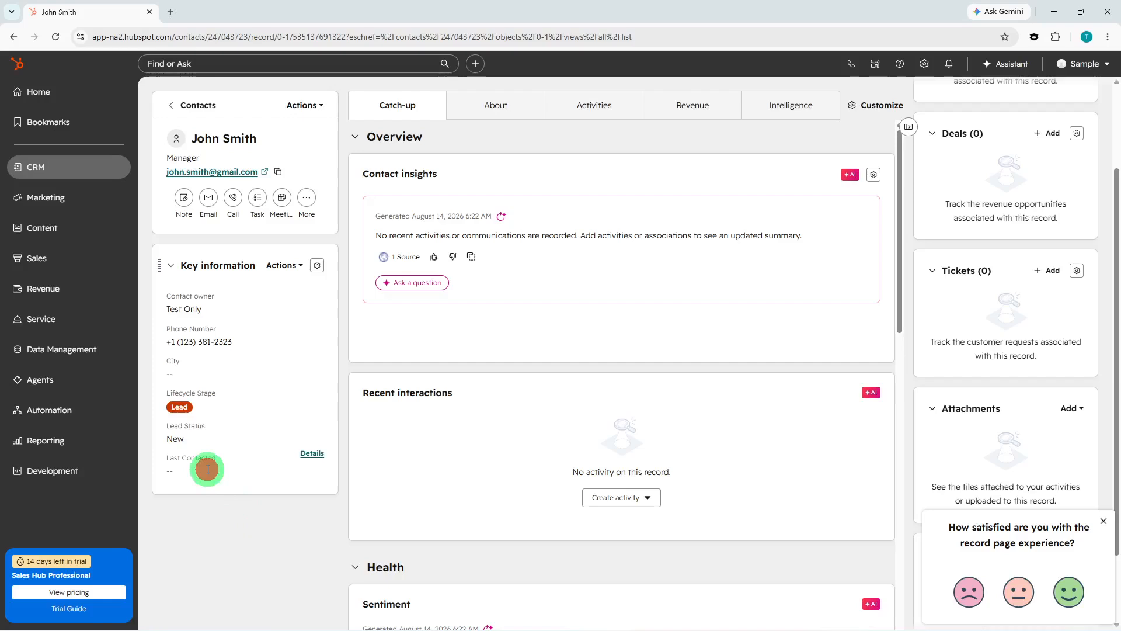
pyautogui.click(168, 470)
pyautogui.click(238, 513)
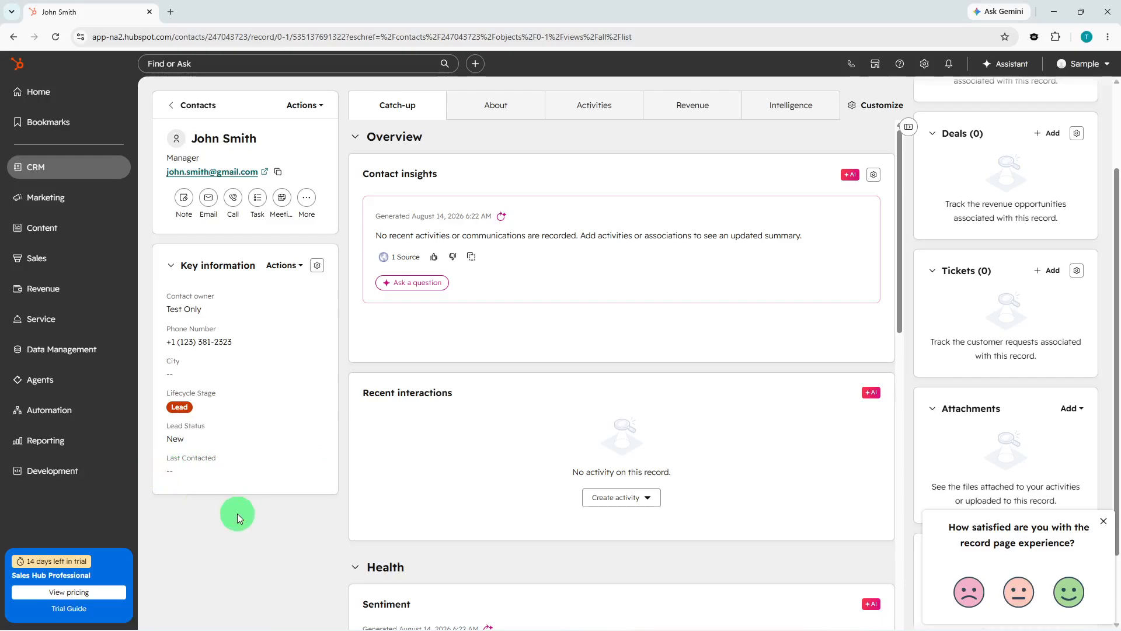
pyautogui.click(1107, 523)
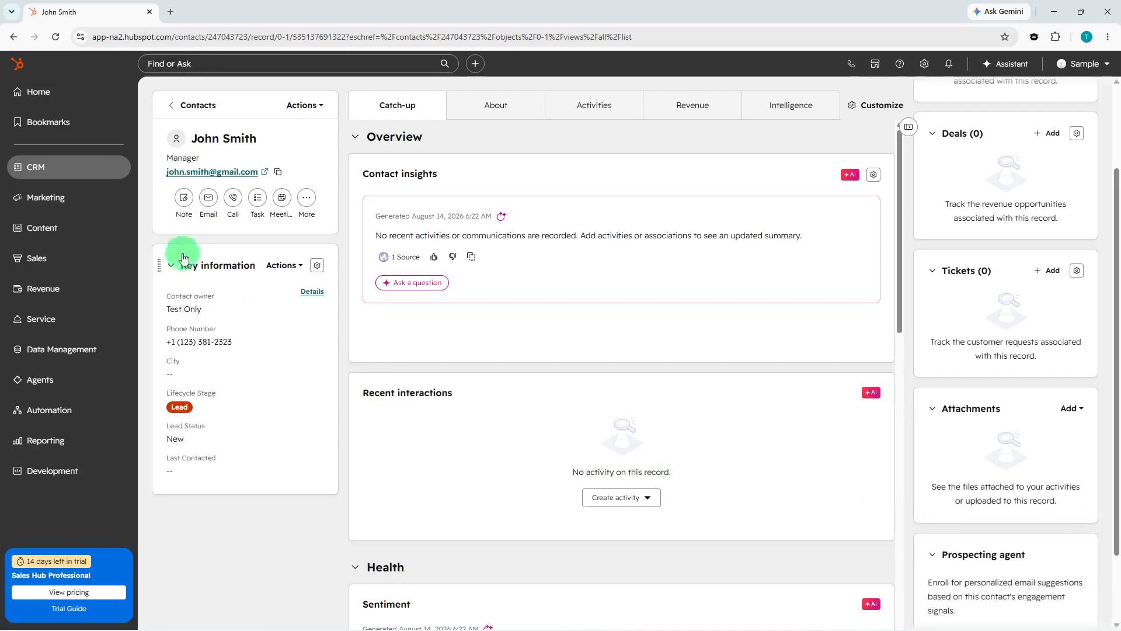
pyautogui.click(88, 170)
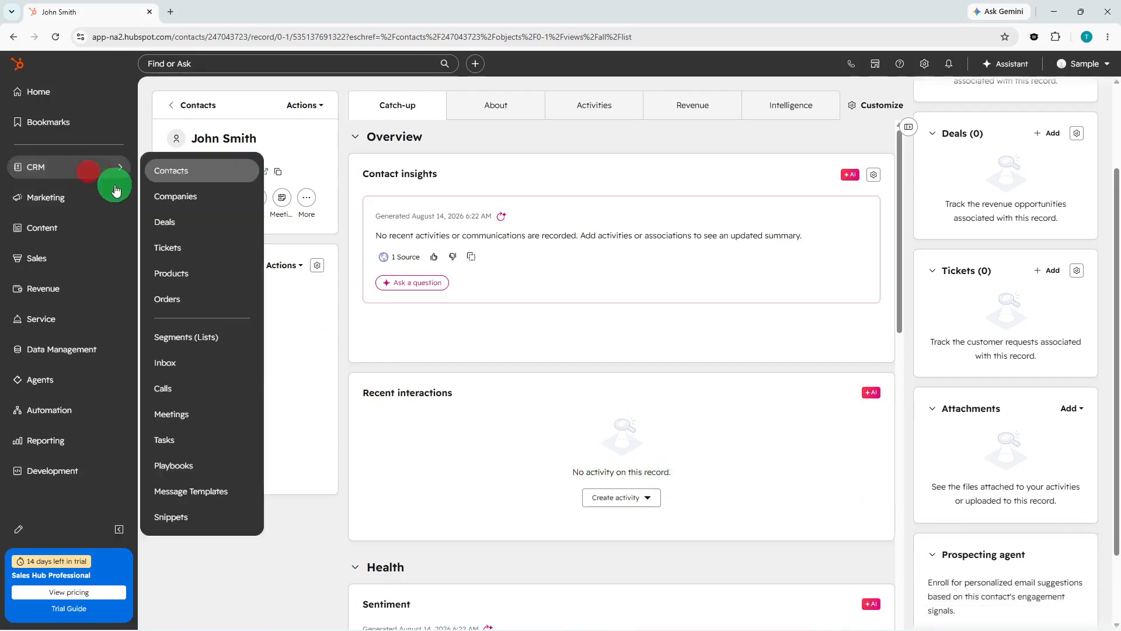
# Go to Contacts and add a new table view named All contacts-1.
pyautogui.click(191, 178)
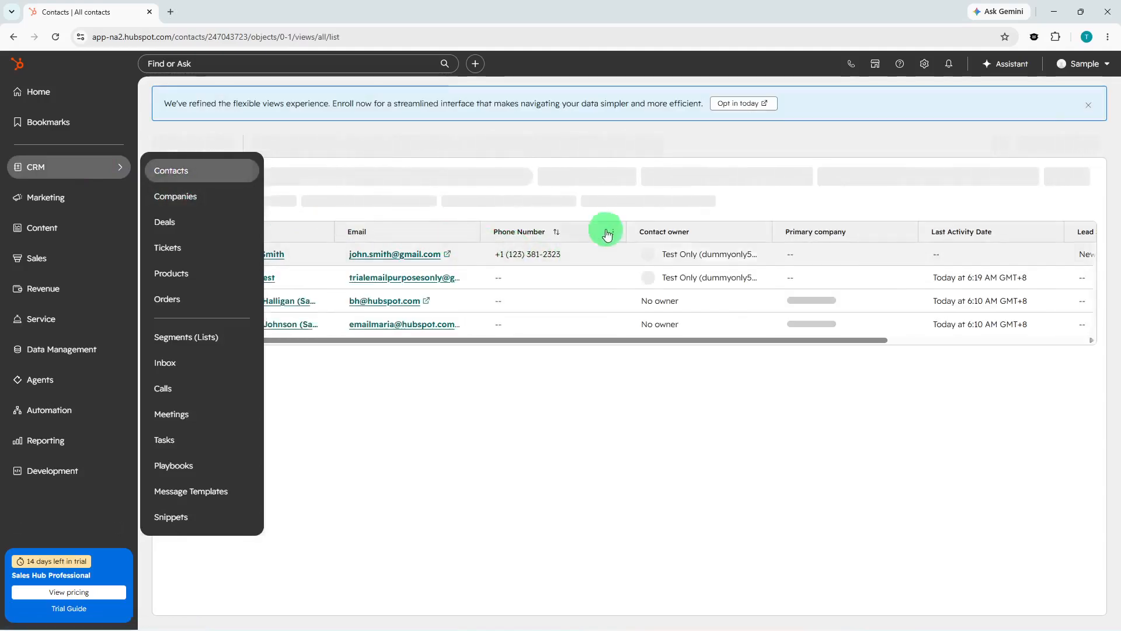
pyautogui.click(530, 156)
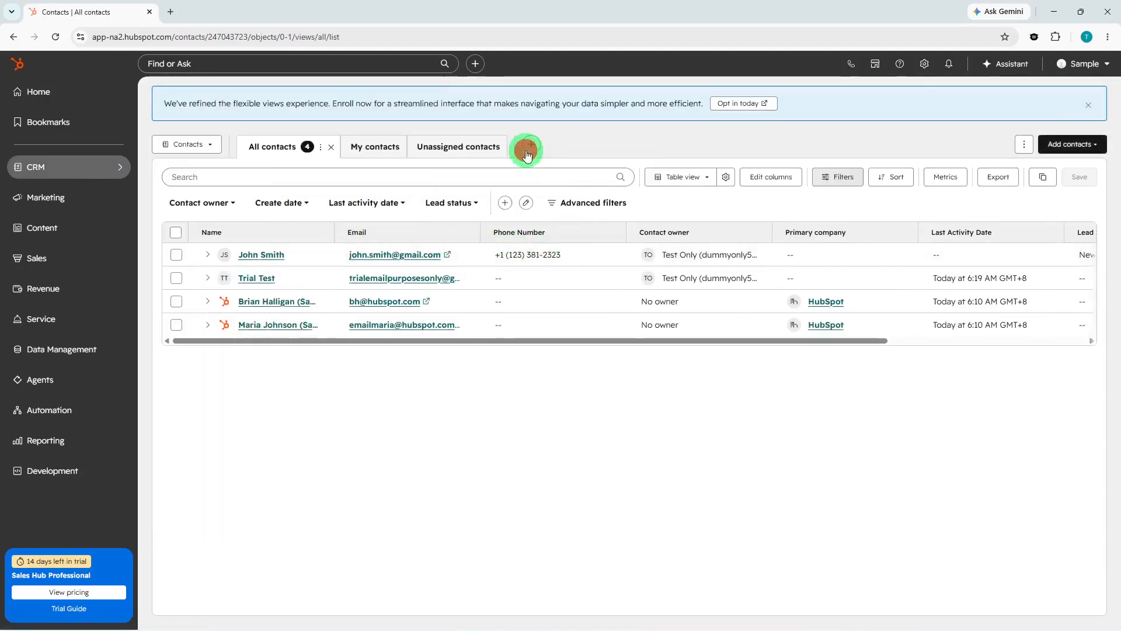
pyautogui.click(515, 168)
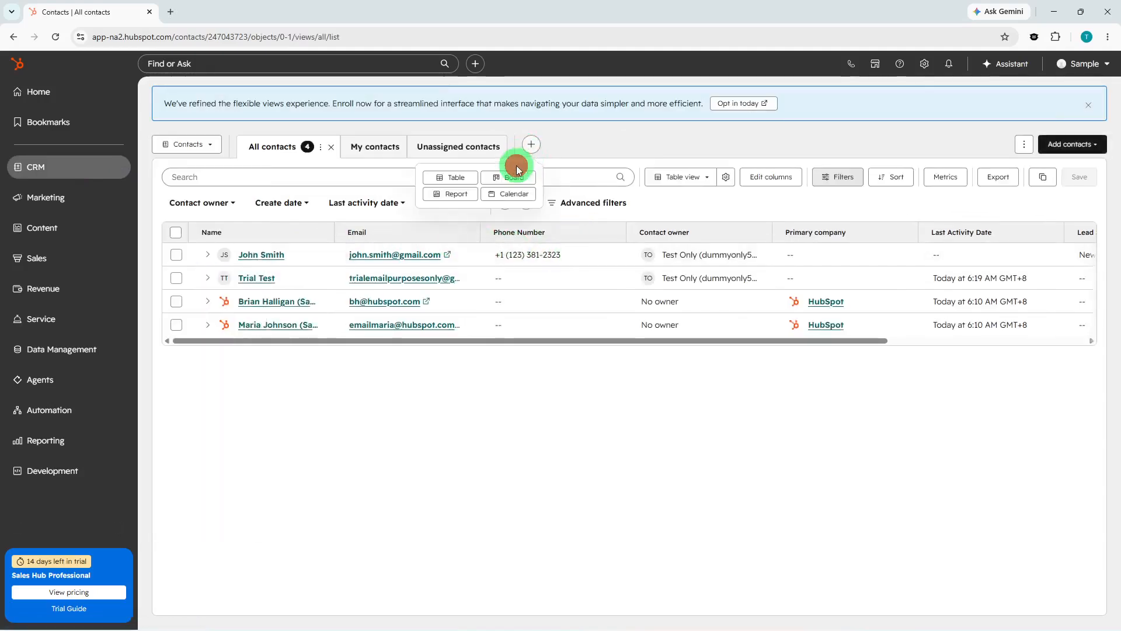
pyautogui.click(461, 186)
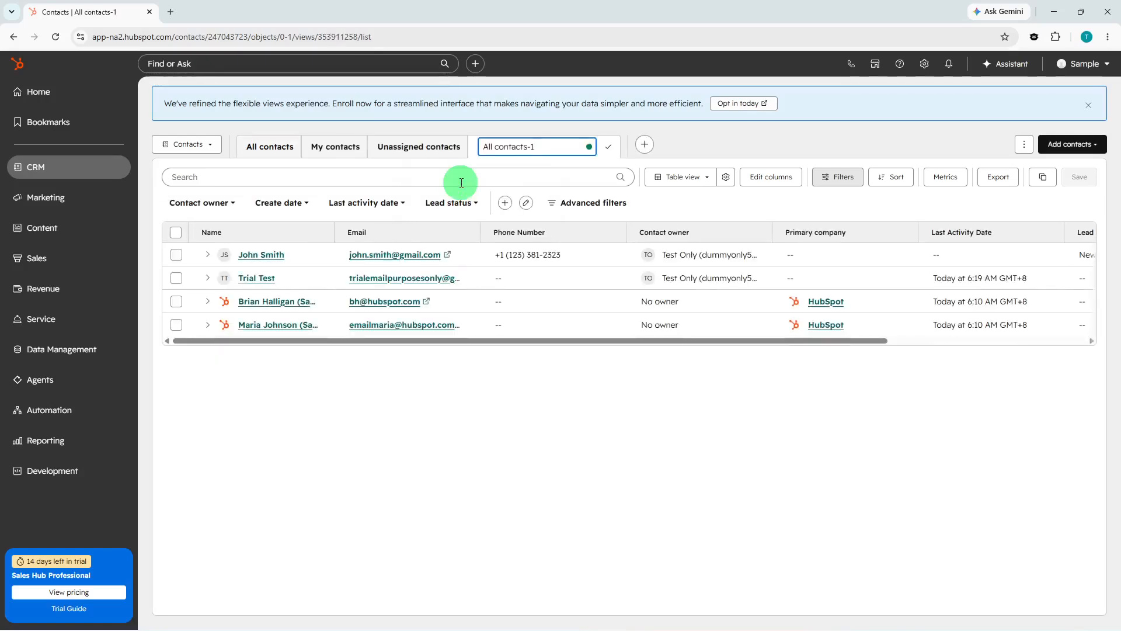
pyautogui.click(472, 370)
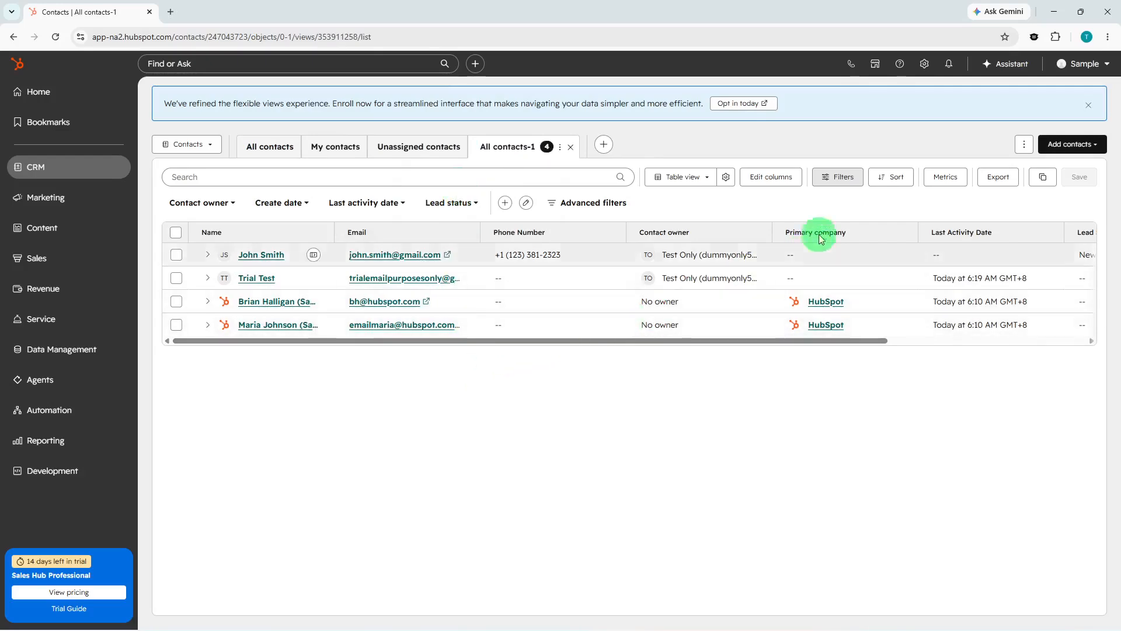
# Show Contact → Companies as a column in All contacts-1, then open the new contact's record.
pyautogui.click(779, 176)
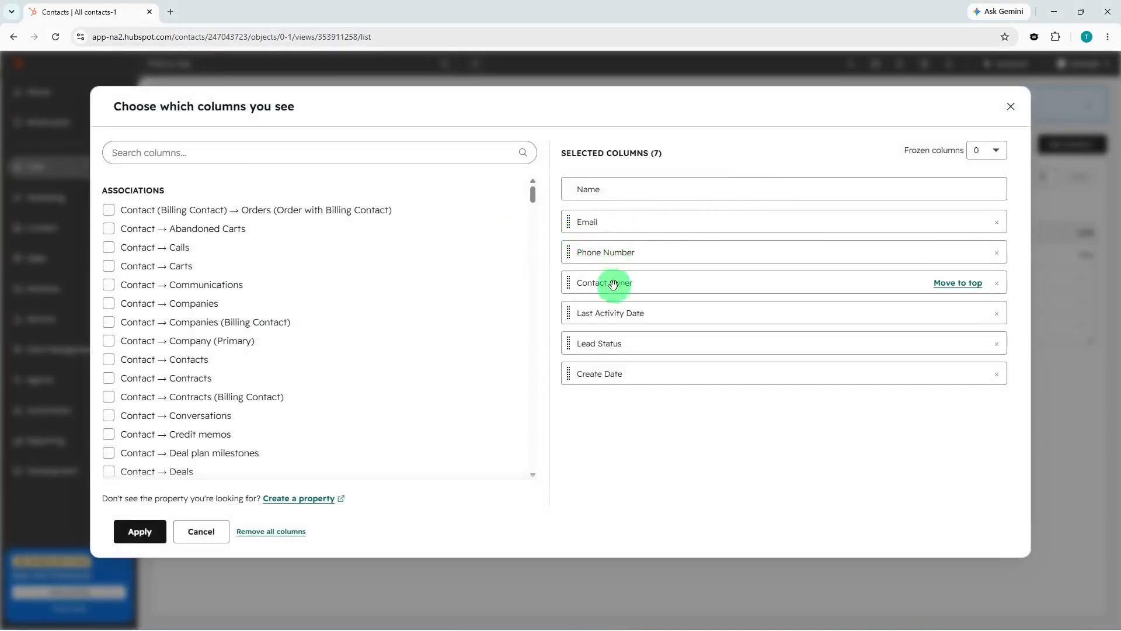
pyautogui.click(453, 154)
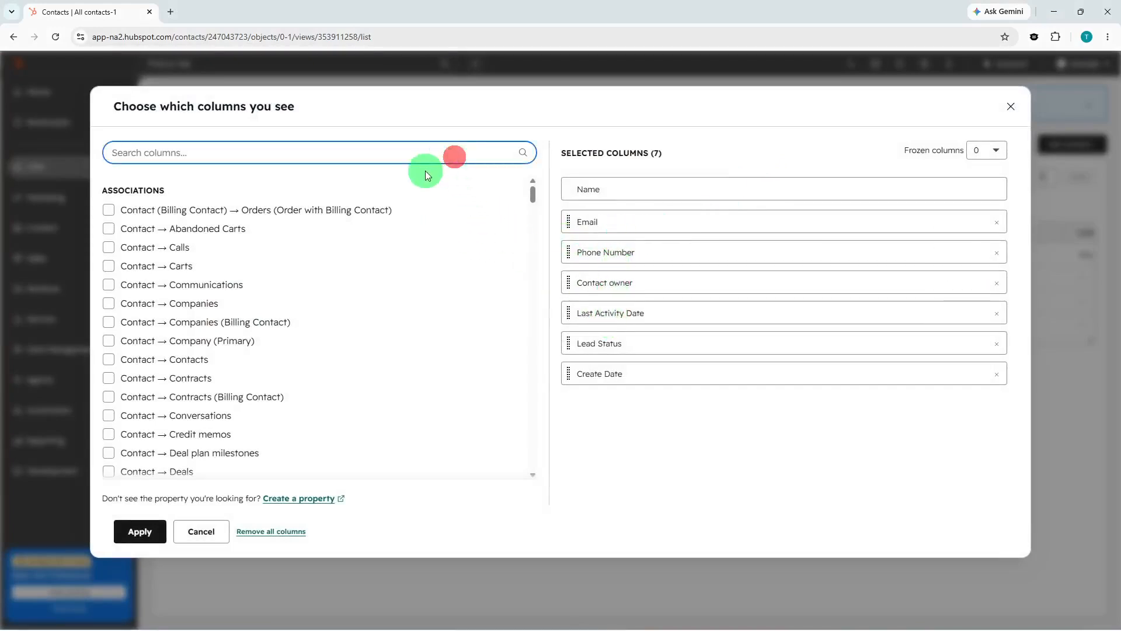
pyautogui.click(161, 303)
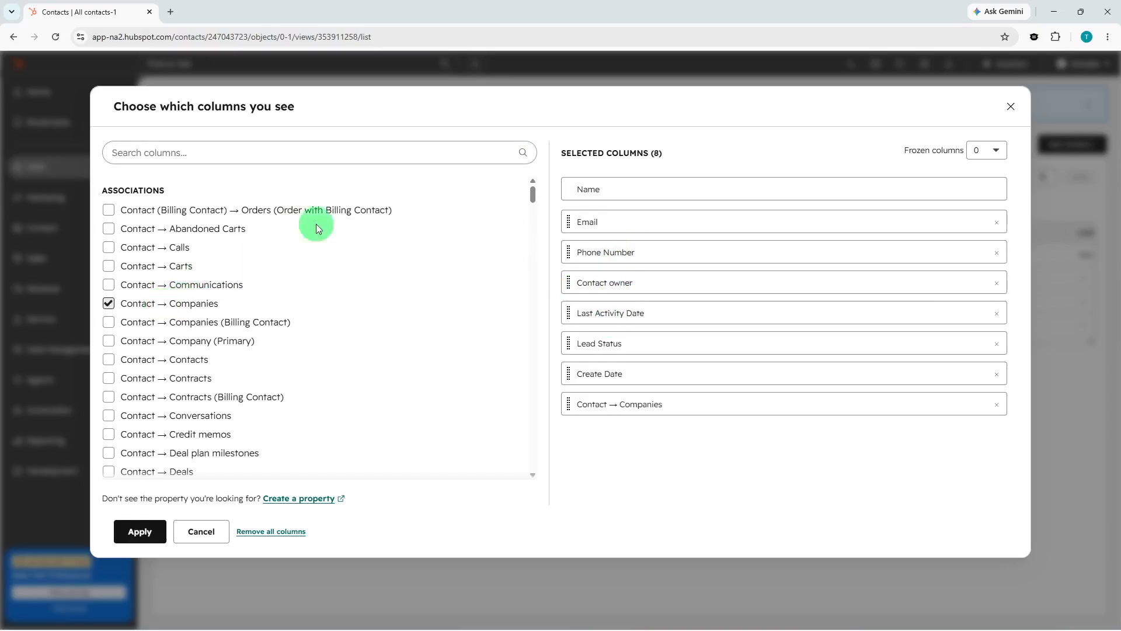
pyautogui.click(383, 155)
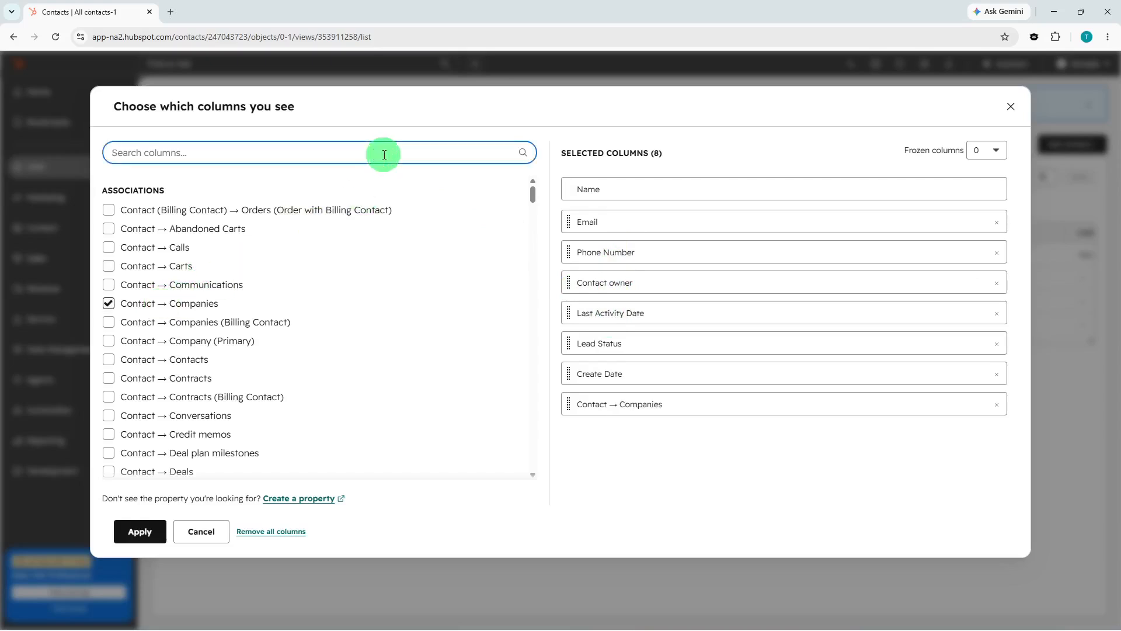
pyautogui.write('last')
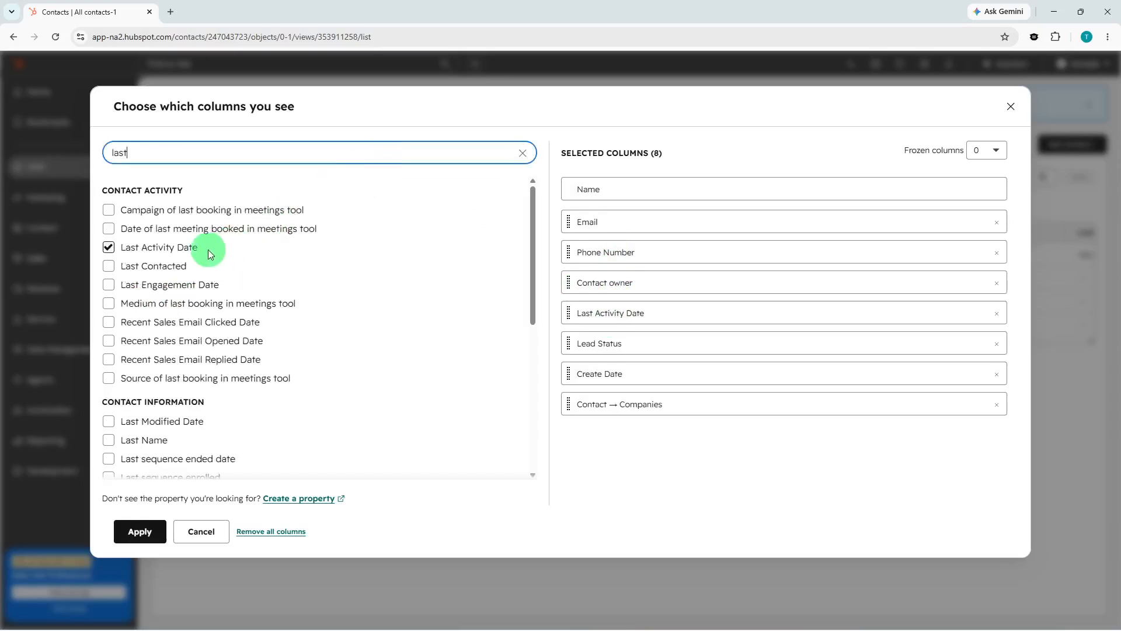
pyautogui.click(523, 152)
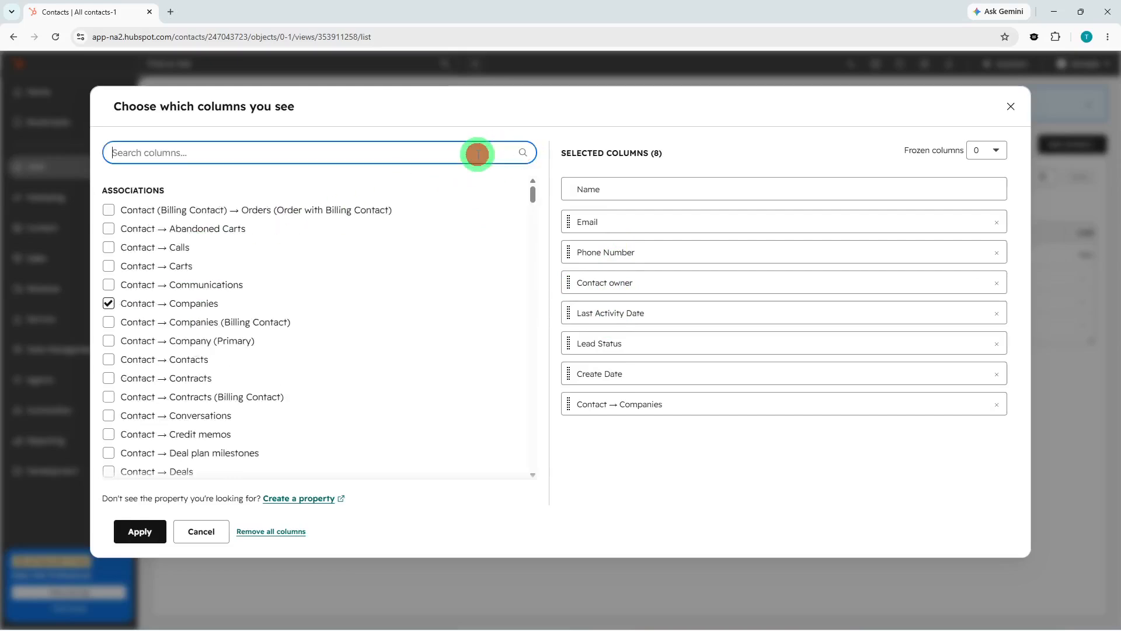
pyautogui.click(478, 154)
pyautogui.click(140, 530)
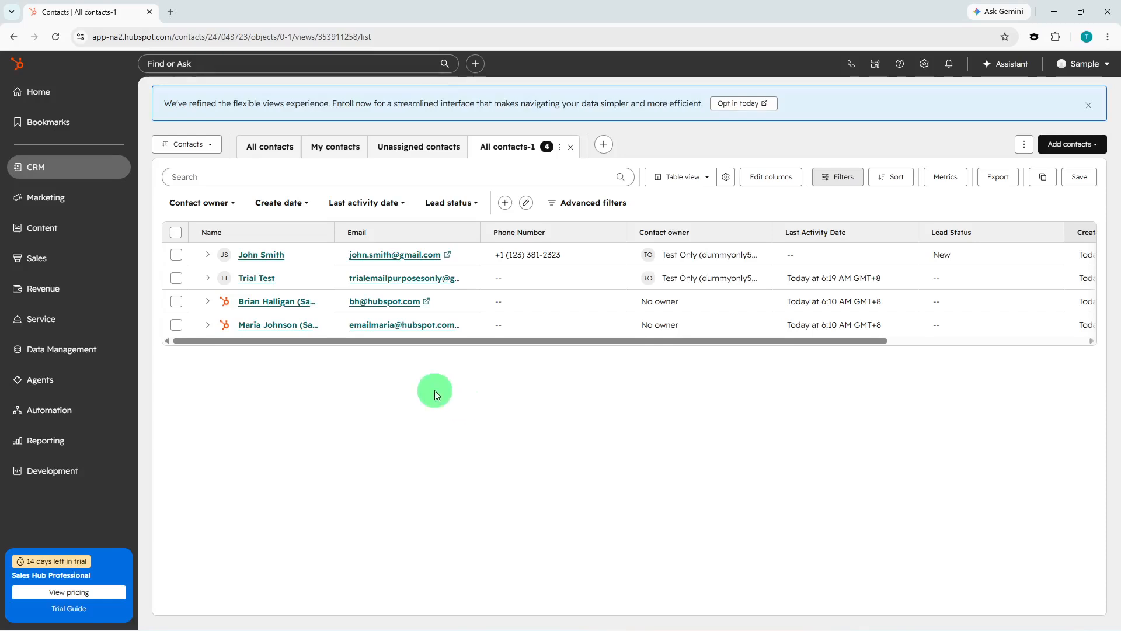
pyautogui.click(269, 255)
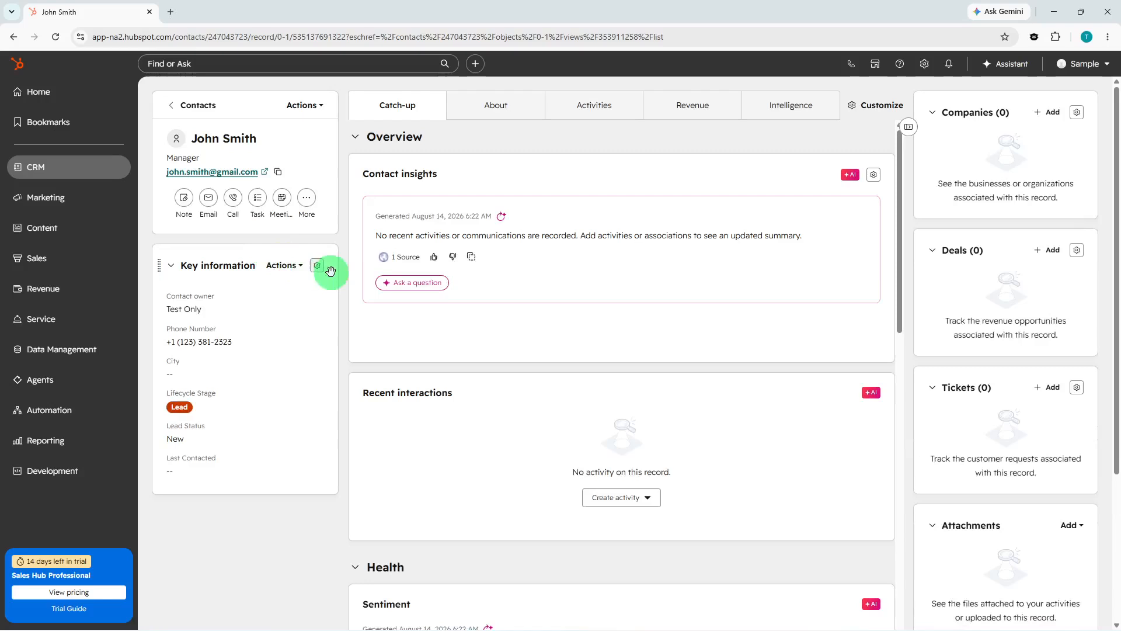
# Log a note on the contact's Activities timeline saying they talked with the contact.
pyautogui.click(584, 107)
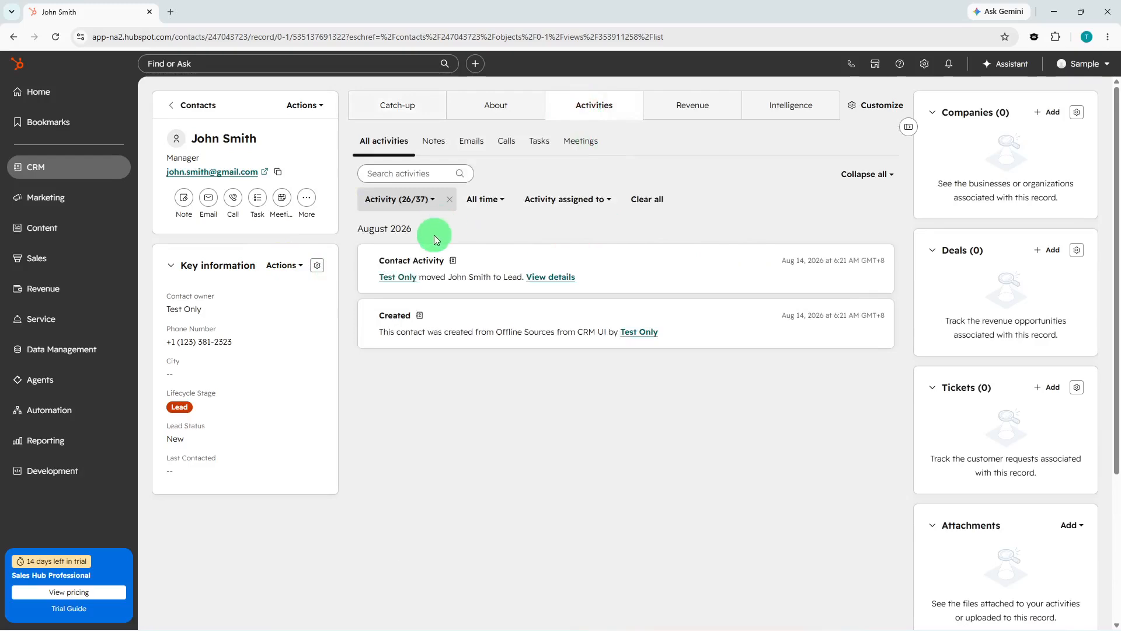
pyautogui.click(308, 201)
pyautogui.click(307, 201)
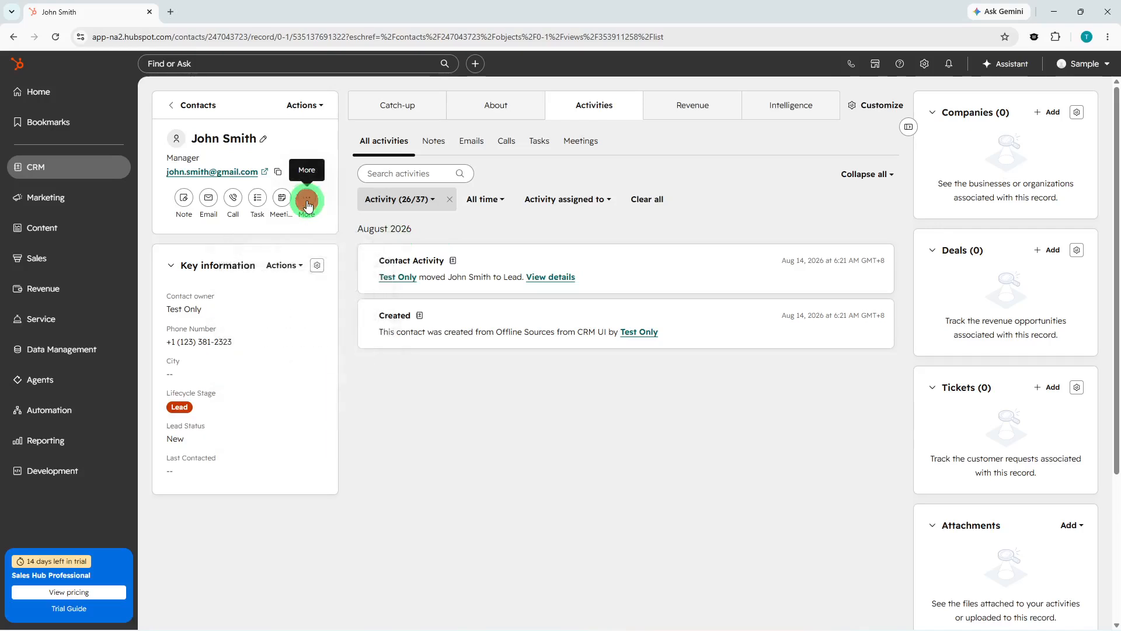
pyautogui.click(183, 201)
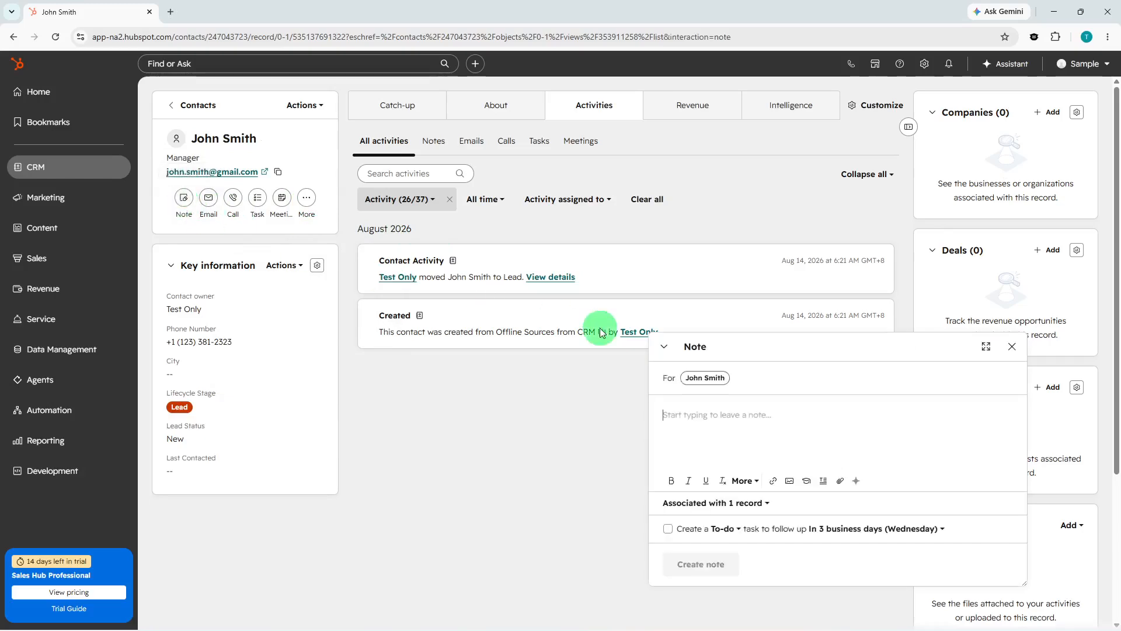
pyautogui.write('Talke')
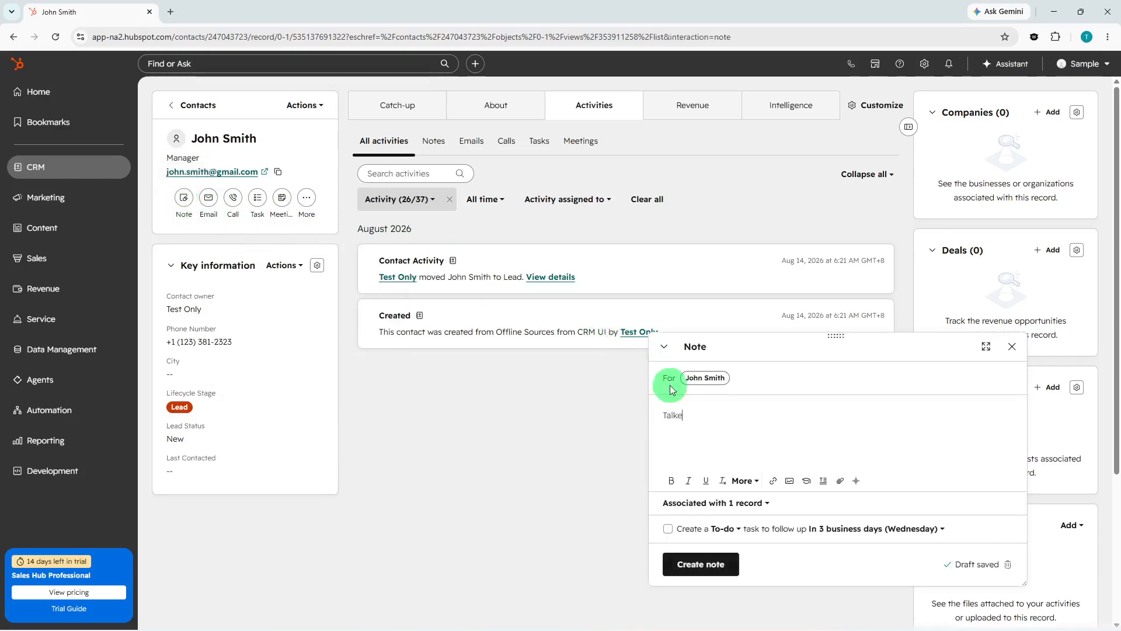
pyautogui.write('d with John')
pyautogui.click(710, 563)
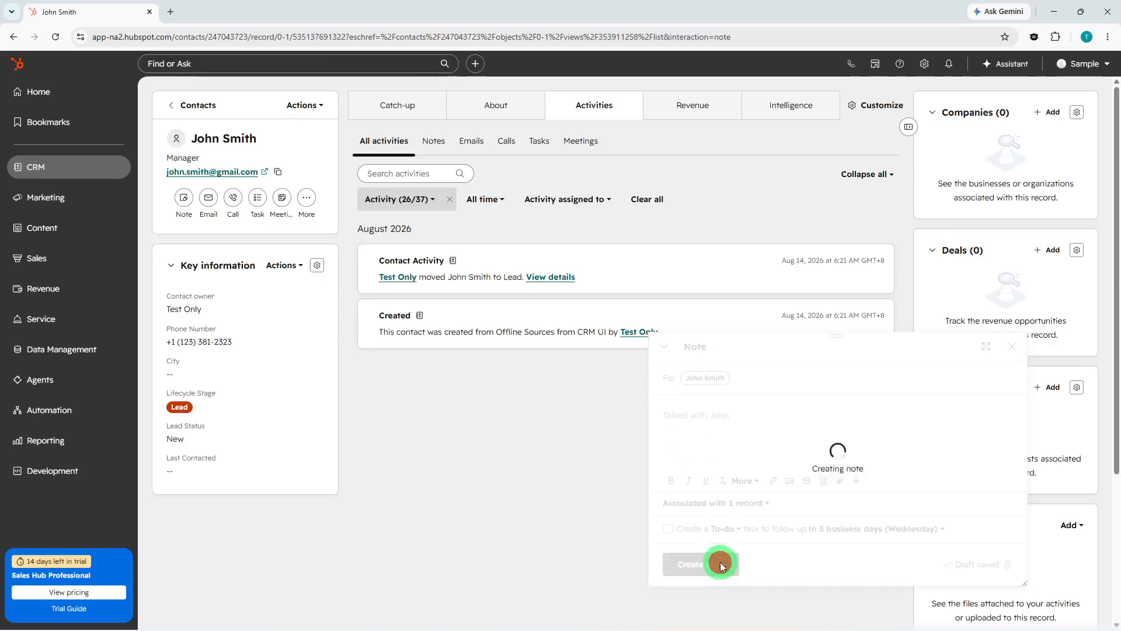
# Create a follow-up task for the contact.
pyautogui.click(257, 202)
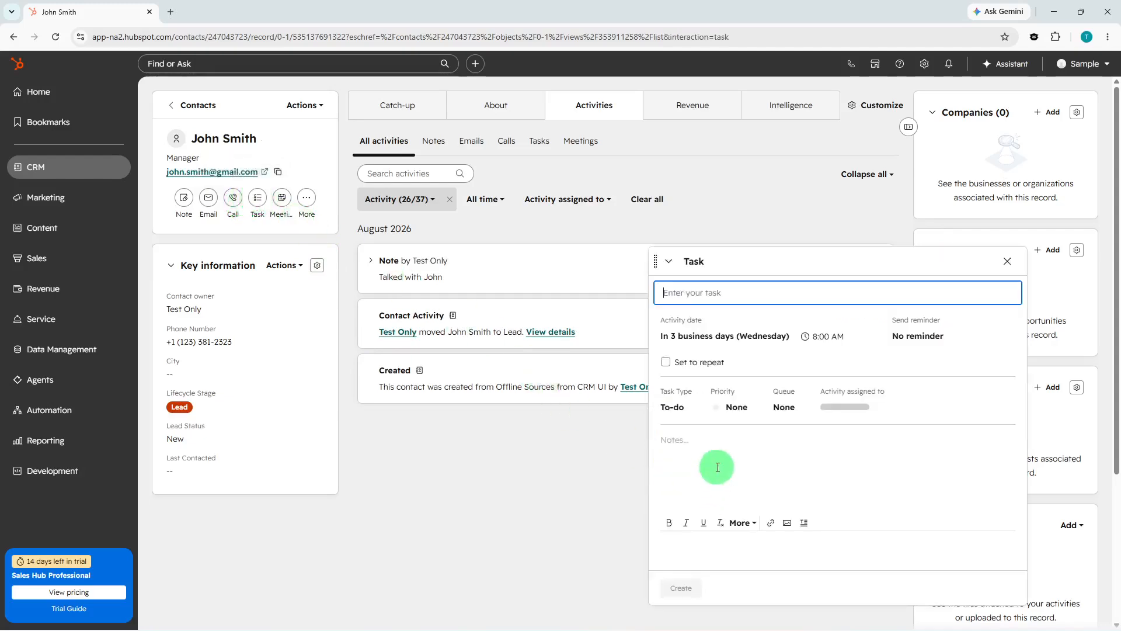
pyautogui.write('Foll')
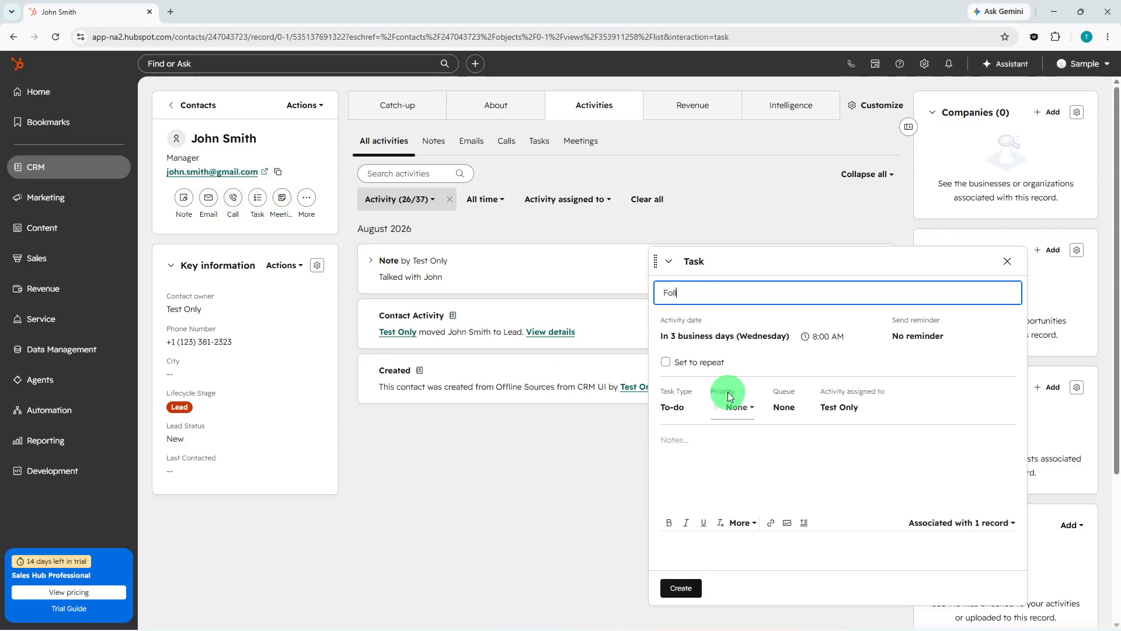
pyautogui.write('ow up with John')
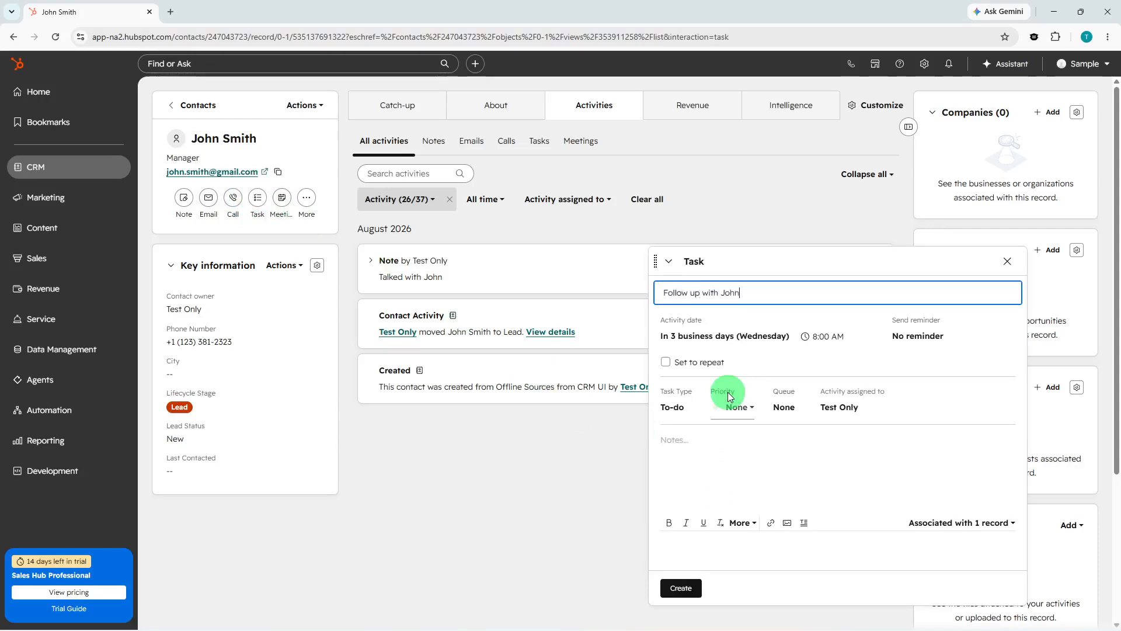
pyautogui.click(676, 585)
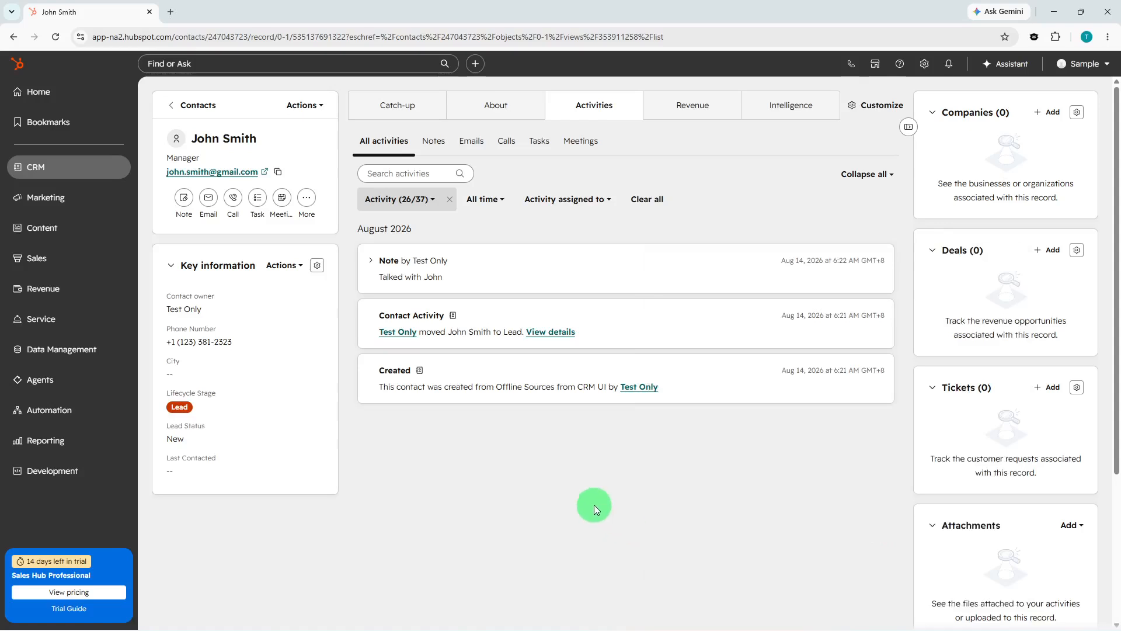
# Leave lifecycle stage at Lead and change lead status to Attempted to contact.
pyautogui.click(238, 409)
pyautogui.scroll(-2, 245, 494)
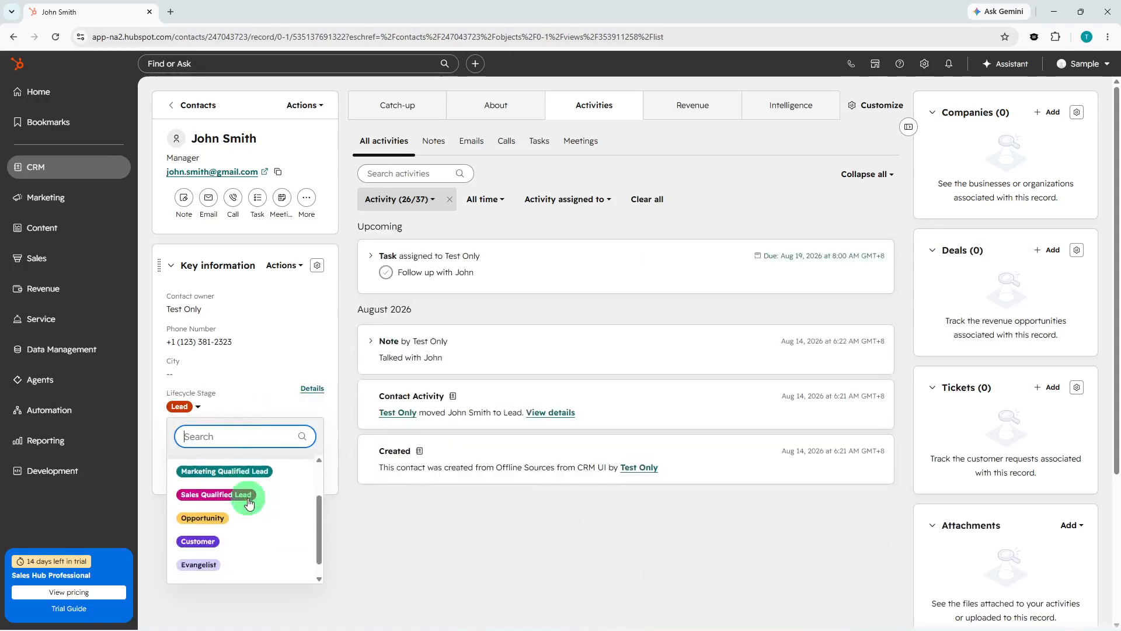
pyautogui.click(413, 549)
pyautogui.click(213, 442)
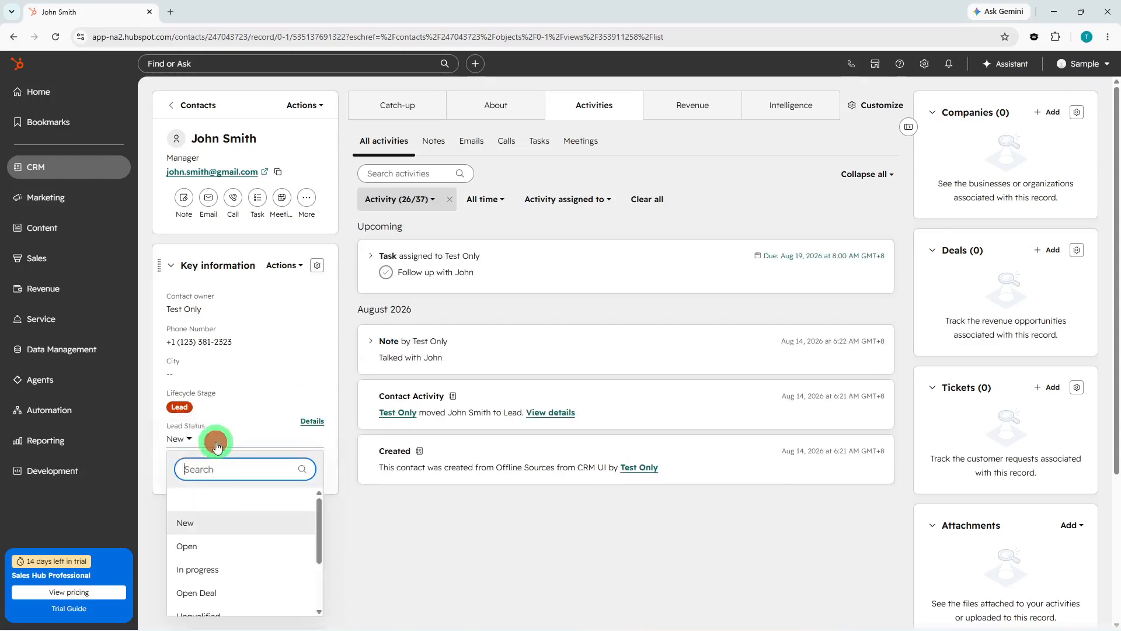
pyautogui.scroll(-1, 222, 549)
pyautogui.scroll(-1, 225, 554)
pyautogui.click(222, 556)
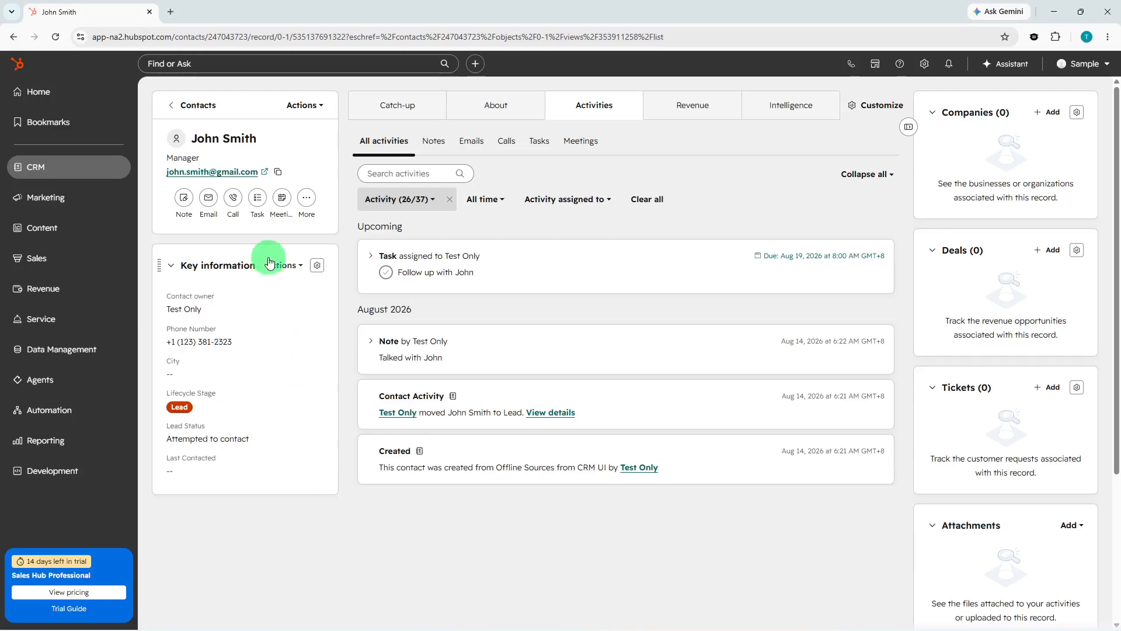
# Send the contact an email with subject 'Hi' thanking them for calling earlier.
pyautogui.click(209, 200)
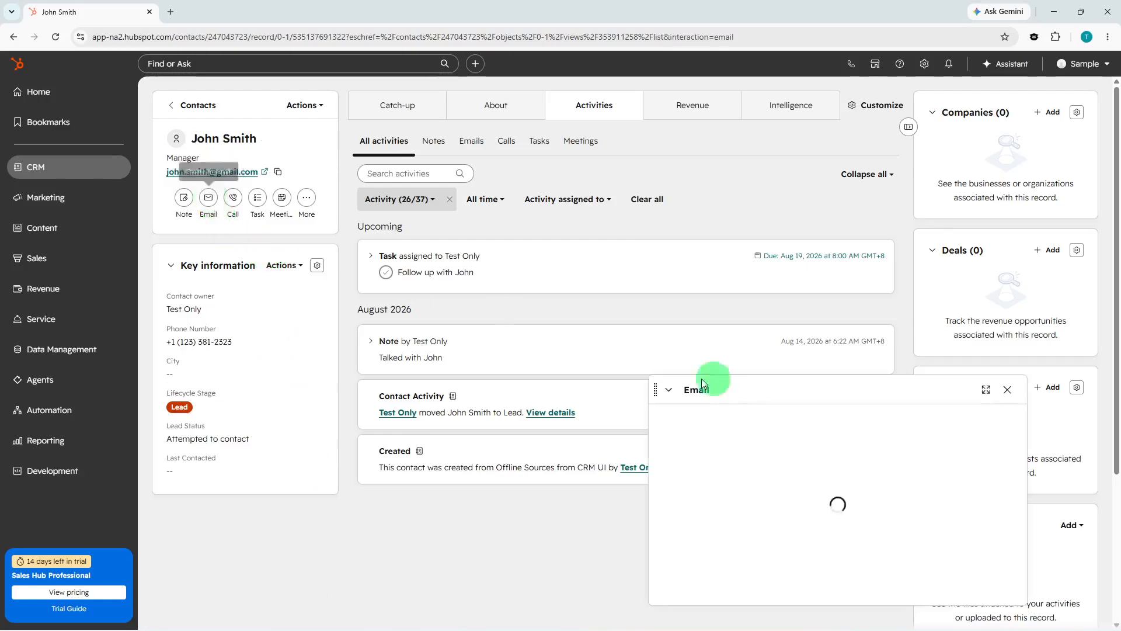
pyautogui.click(763, 484)
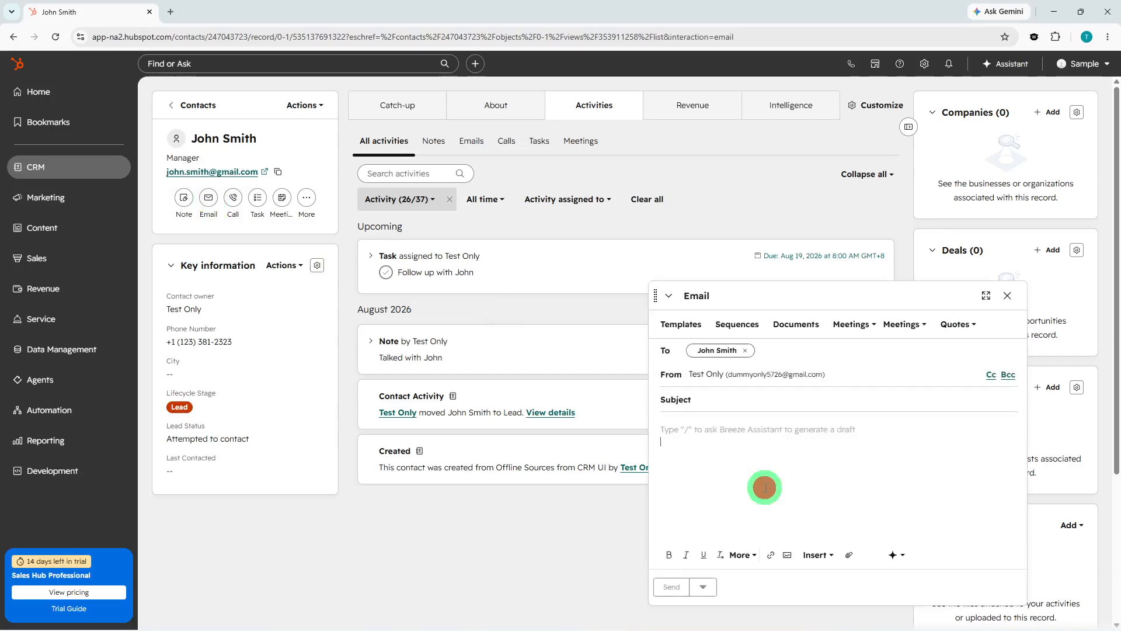
pyautogui.write('Hi')
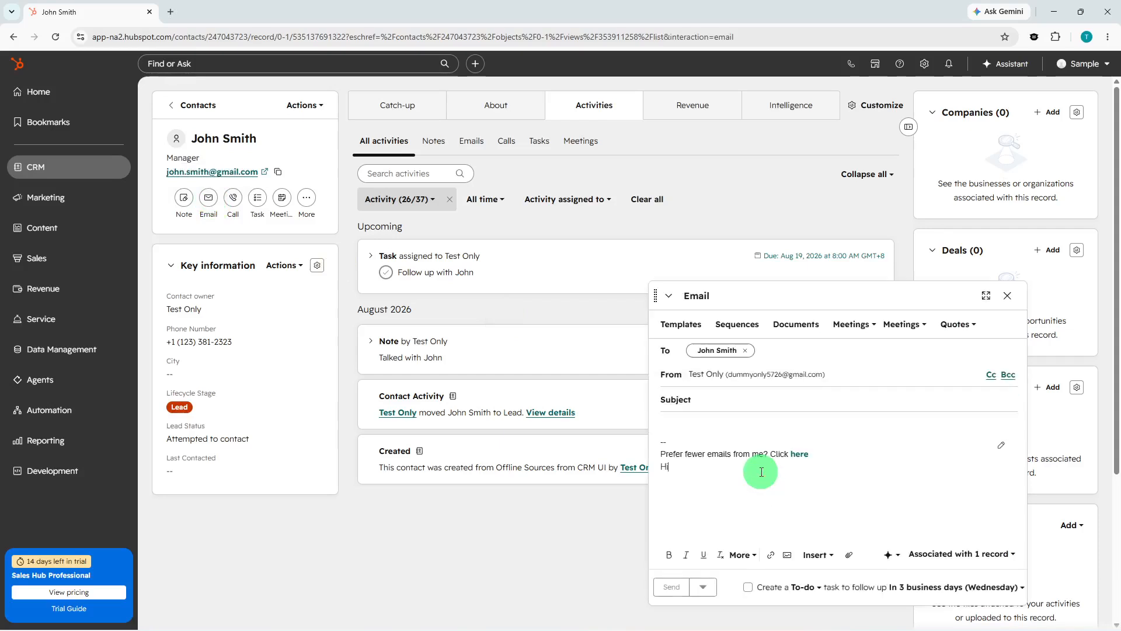
pyautogui.write(', John. Thanks for calling with me earlier.')
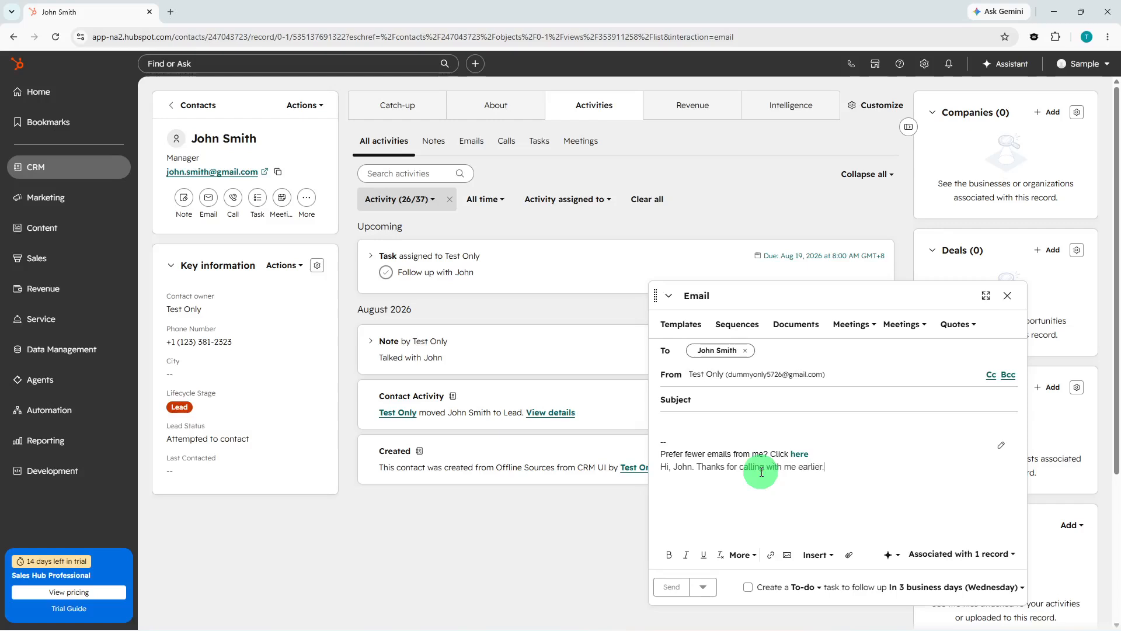
pyautogui.click(815, 399)
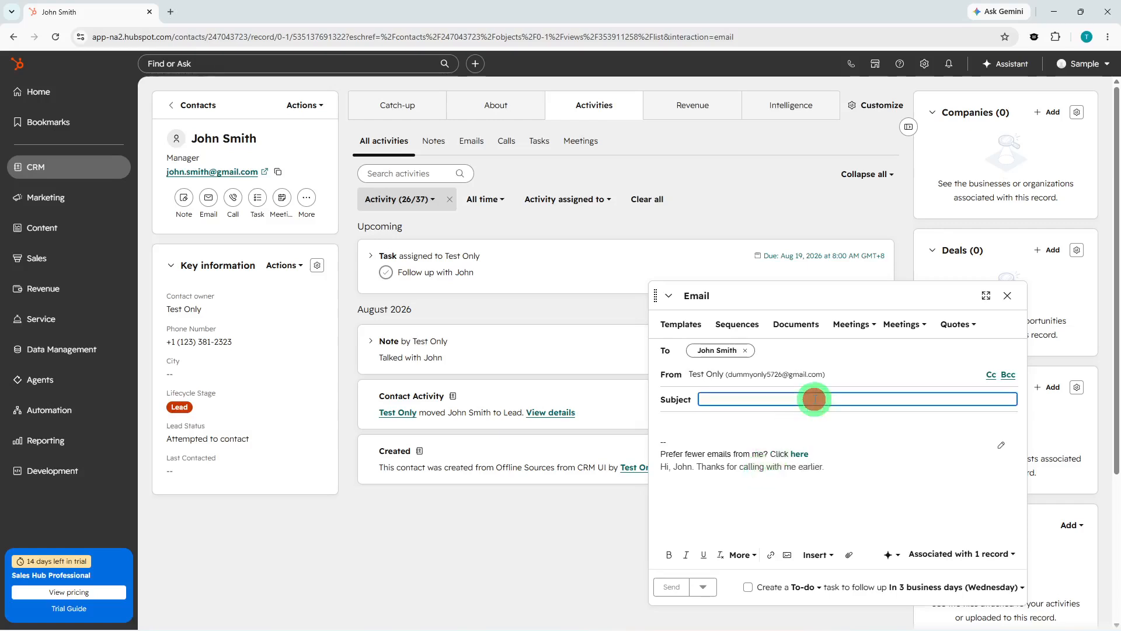
pyautogui.write('Hi')
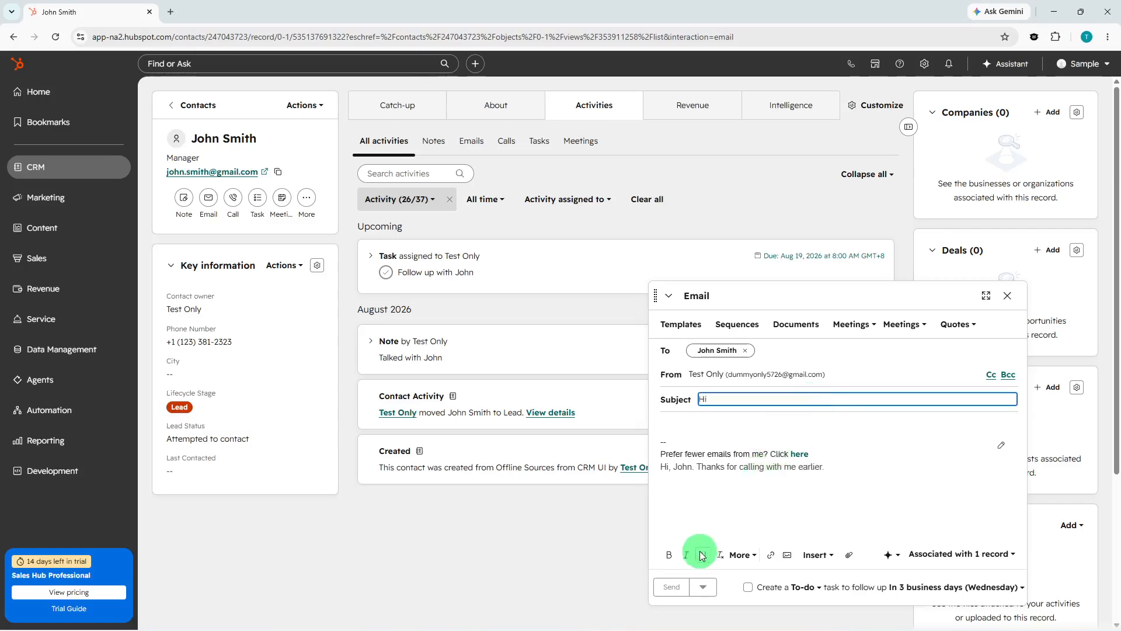
pyautogui.click(672, 587)
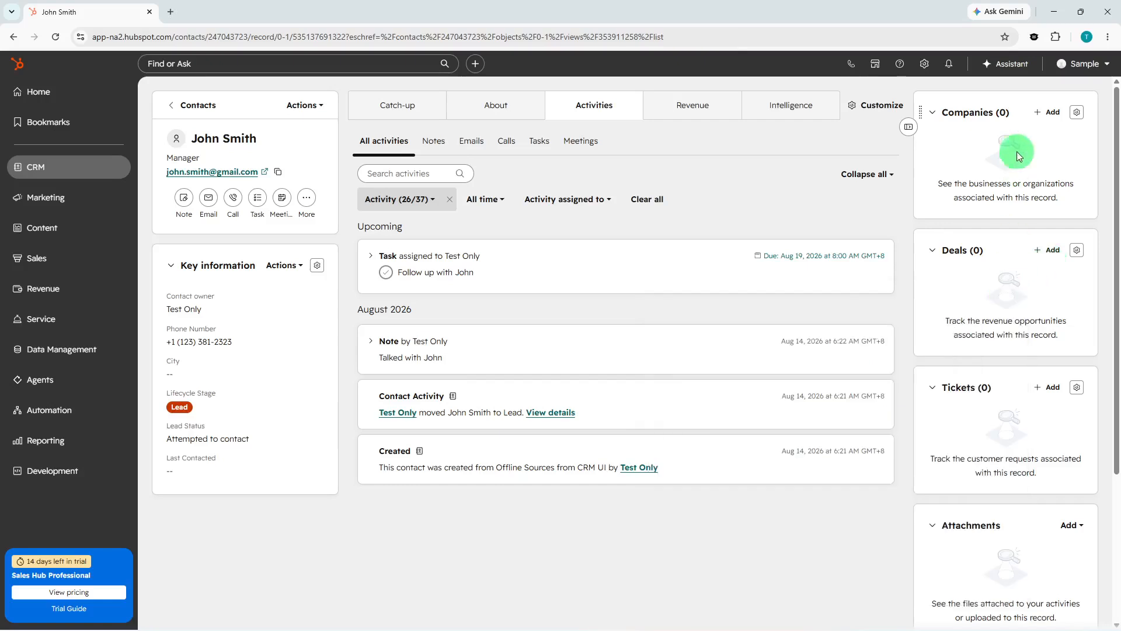
# Create ABC Company associated with the contact, leaving the domain field empty.
pyautogui.click(1043, 113)
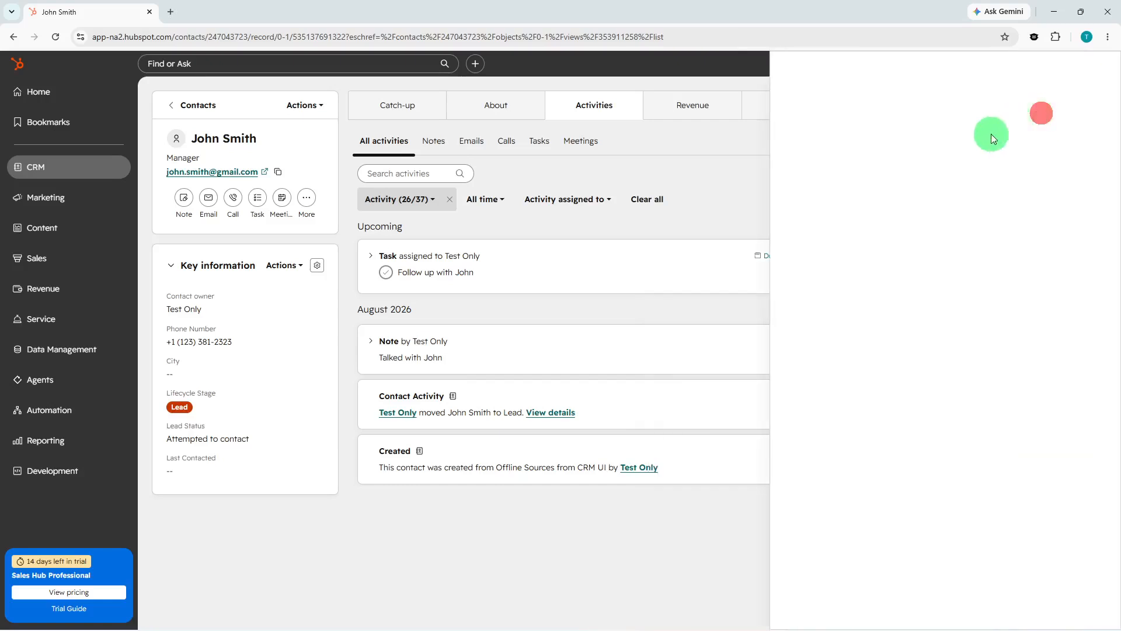
pyautogui.click(868, 126)
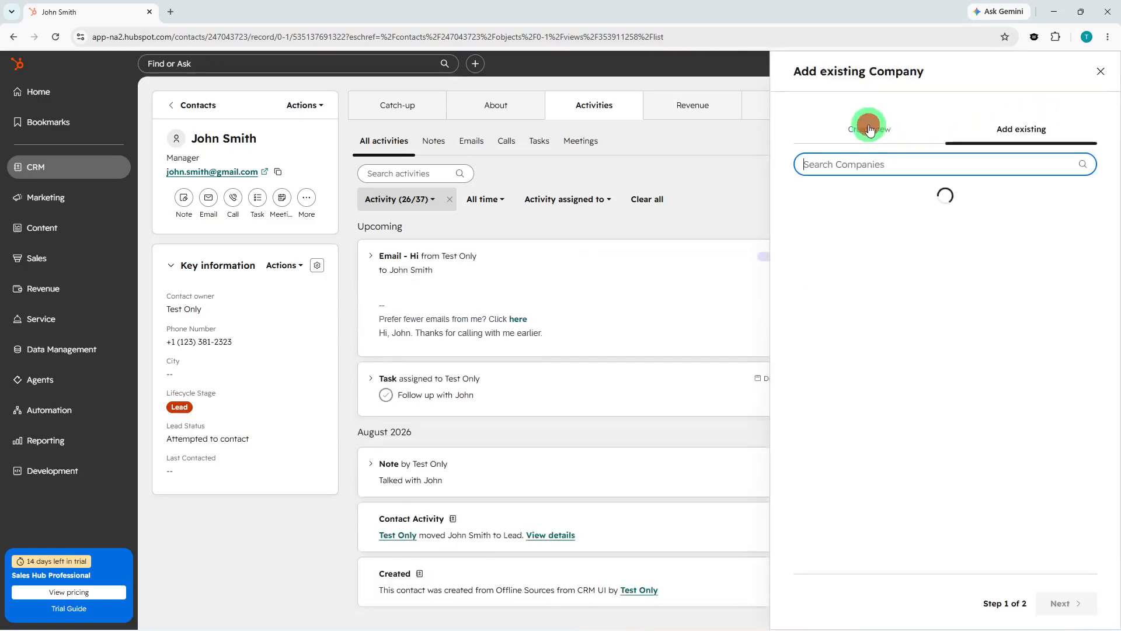
pyautogui.click(857, 199)
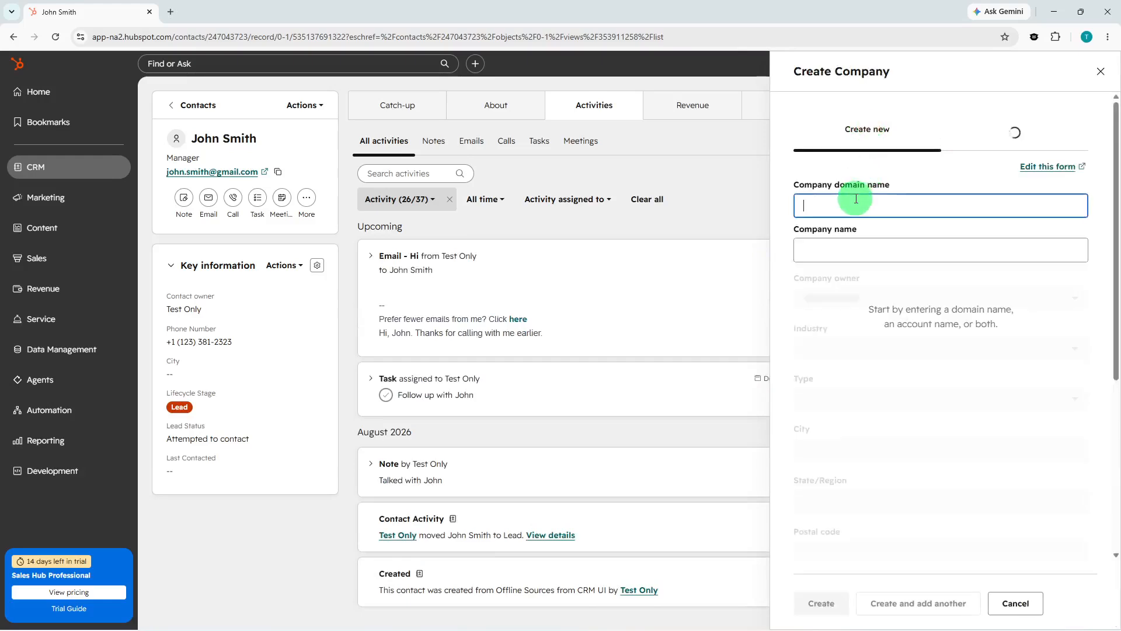
pyautogui.write('ABC')
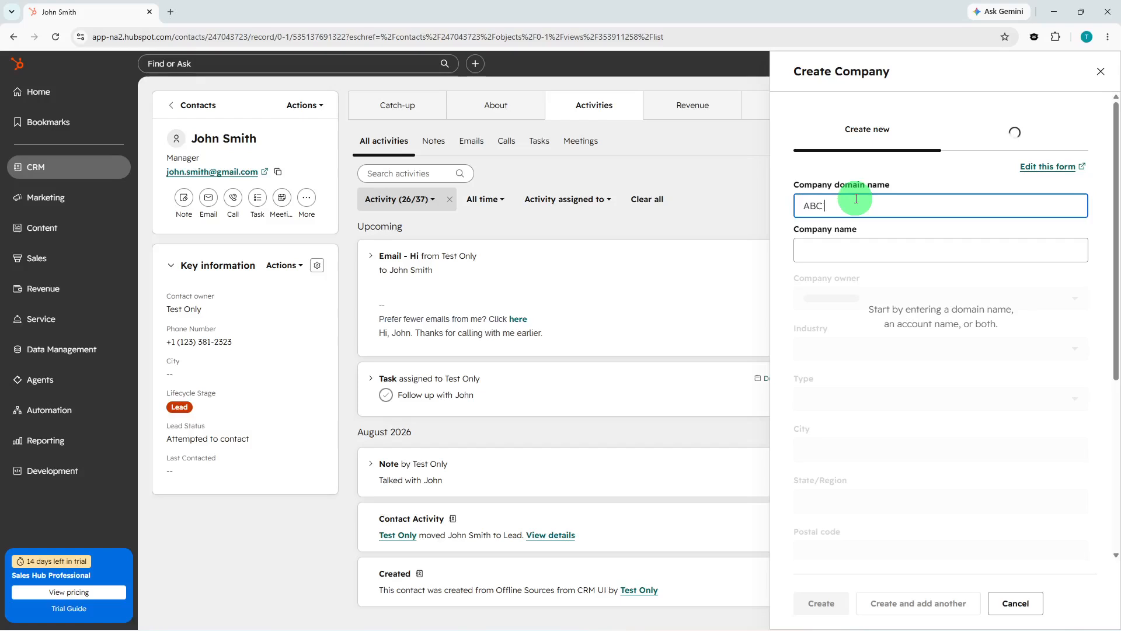
pyautogui.click(833, 252)
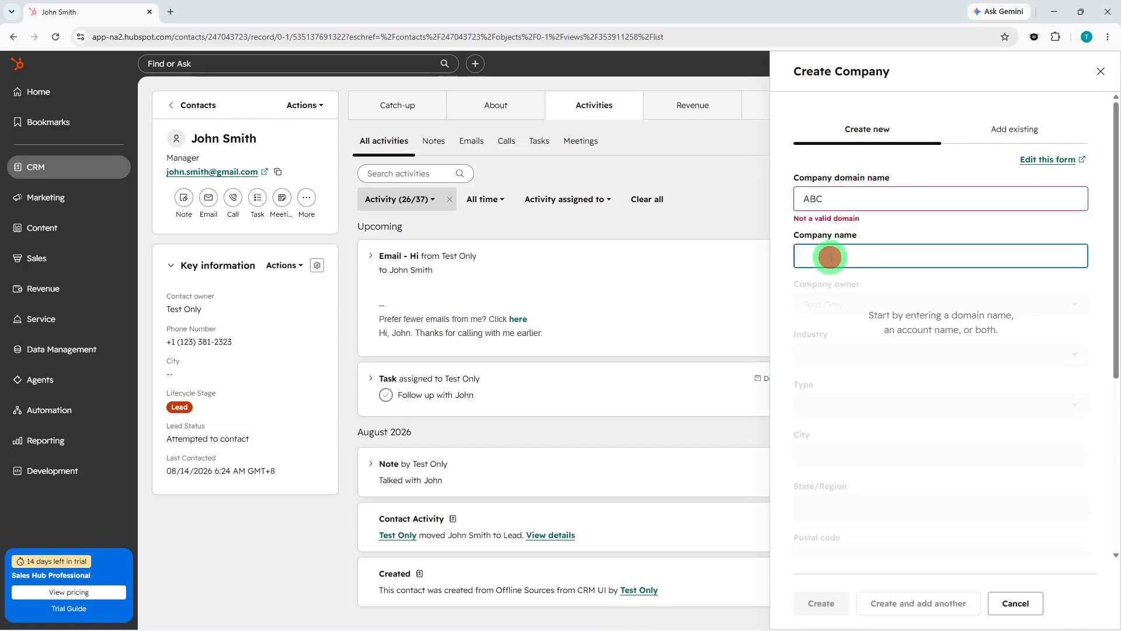
pyautogui.write('AB')
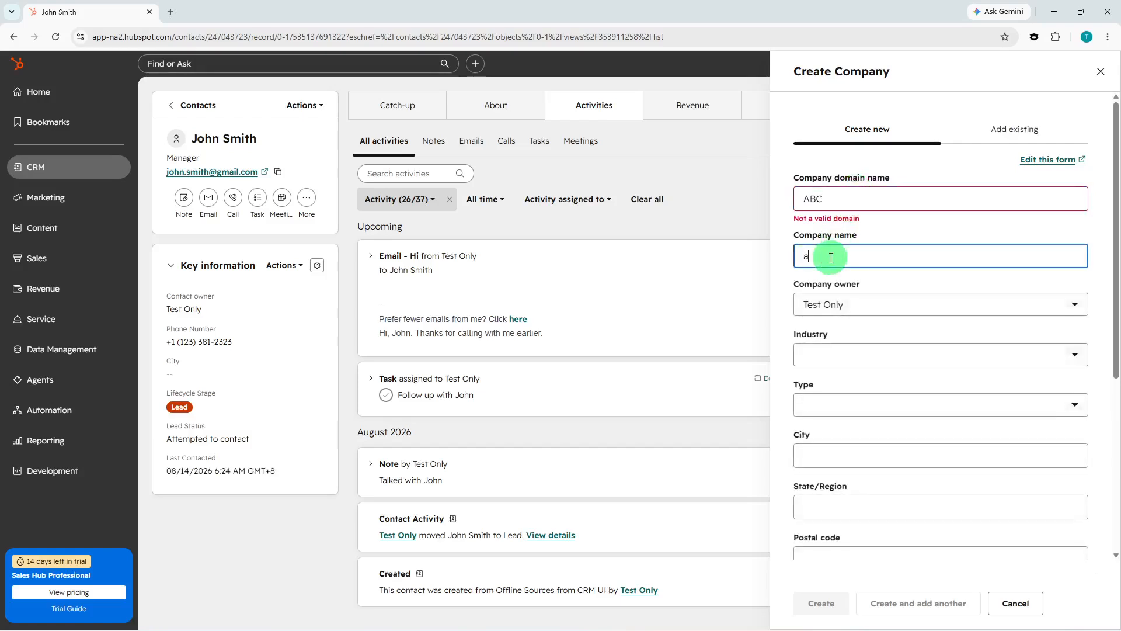
pyautogui.write('C C')
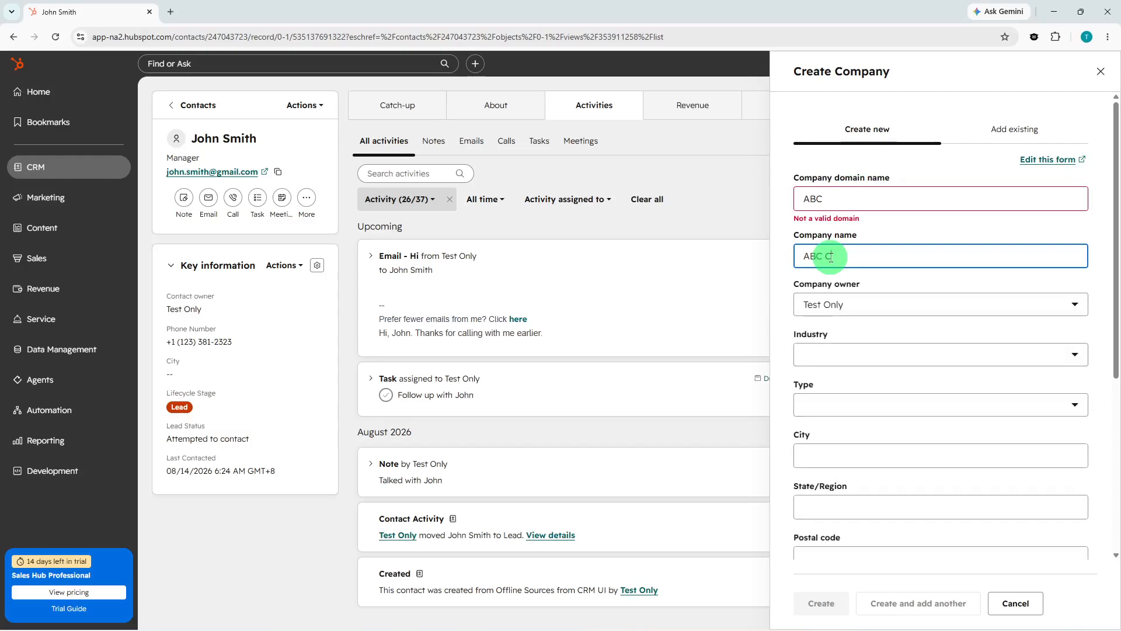
pyautogui.write('ompany')
pyautogui.click(847, 204)
pyautogui.doubleClick(851, 200)
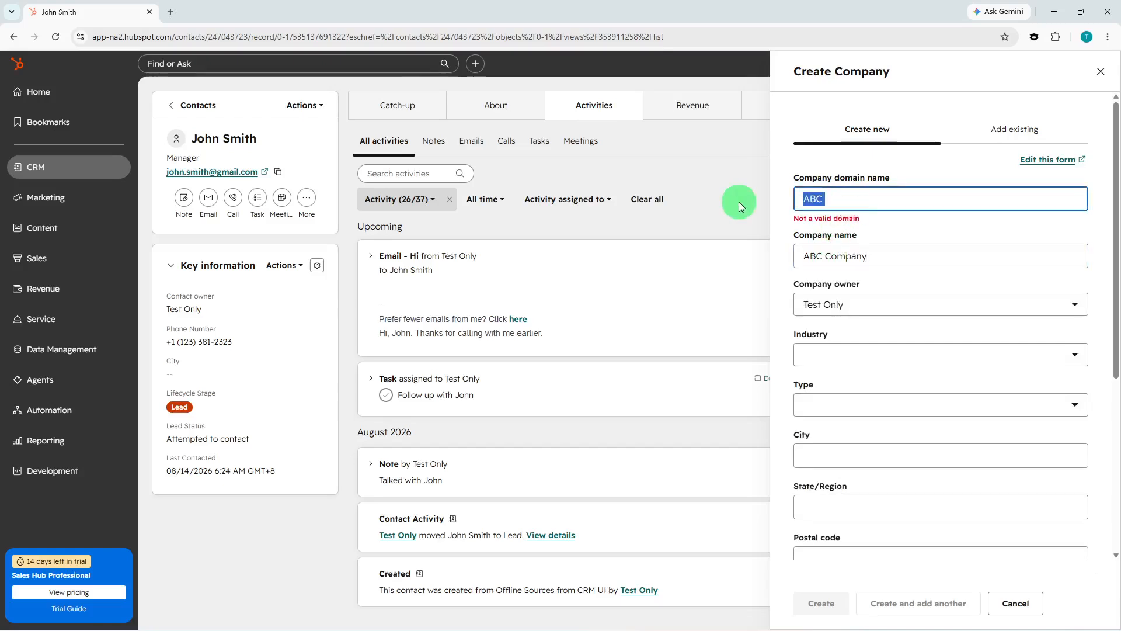
pyautogui.press('BackSpace')
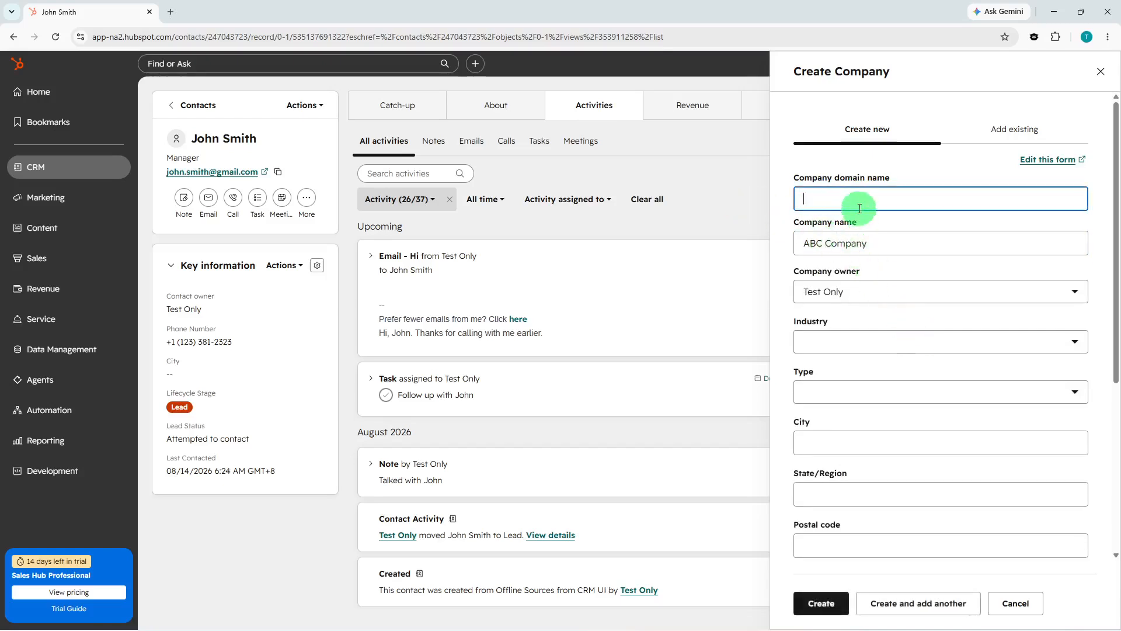
pyautogui.click(821, 603)
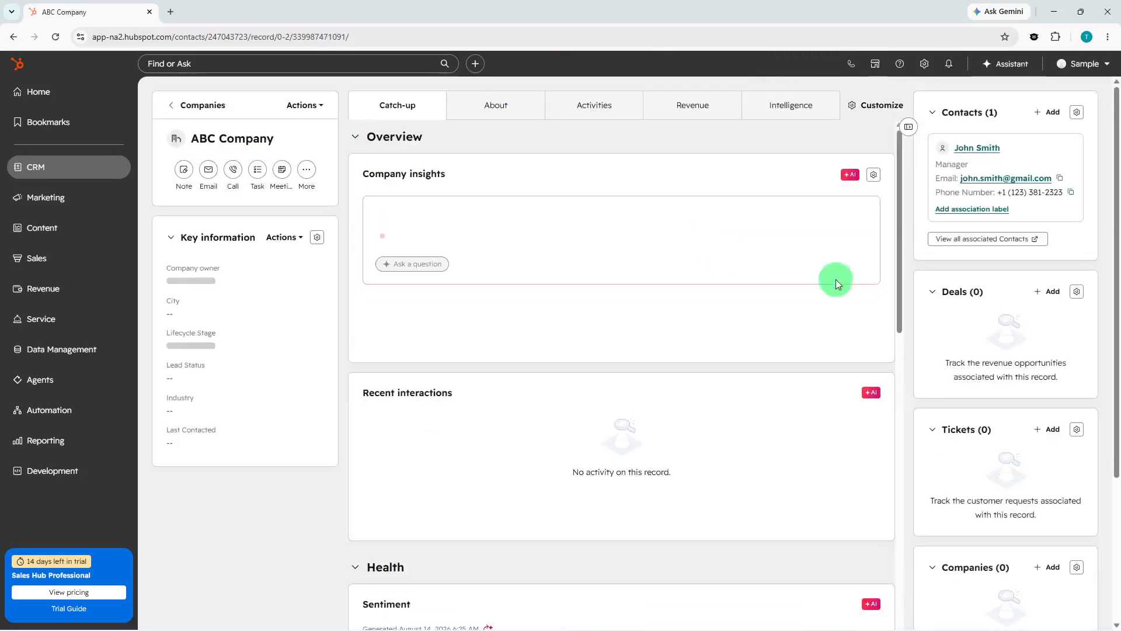
# Create the $500,000 deal 'ABC Company - New Deal' from ABC Company's Deals card.
pyautogui.click(1045, 297)
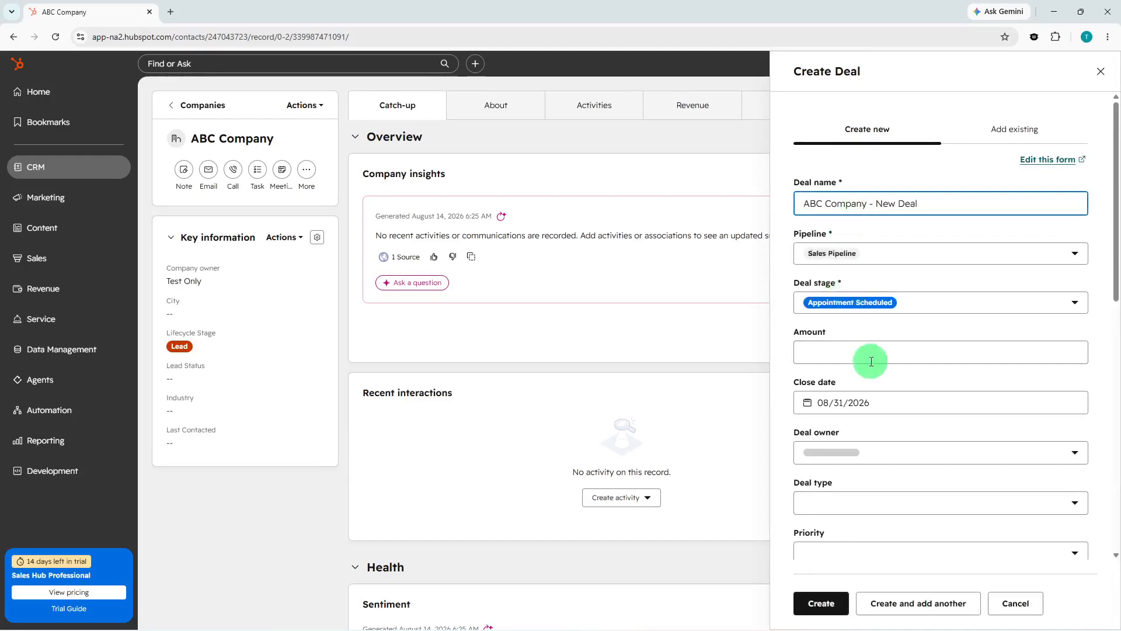
pyautogui.click(871, 361)
pyautogui.write('500')
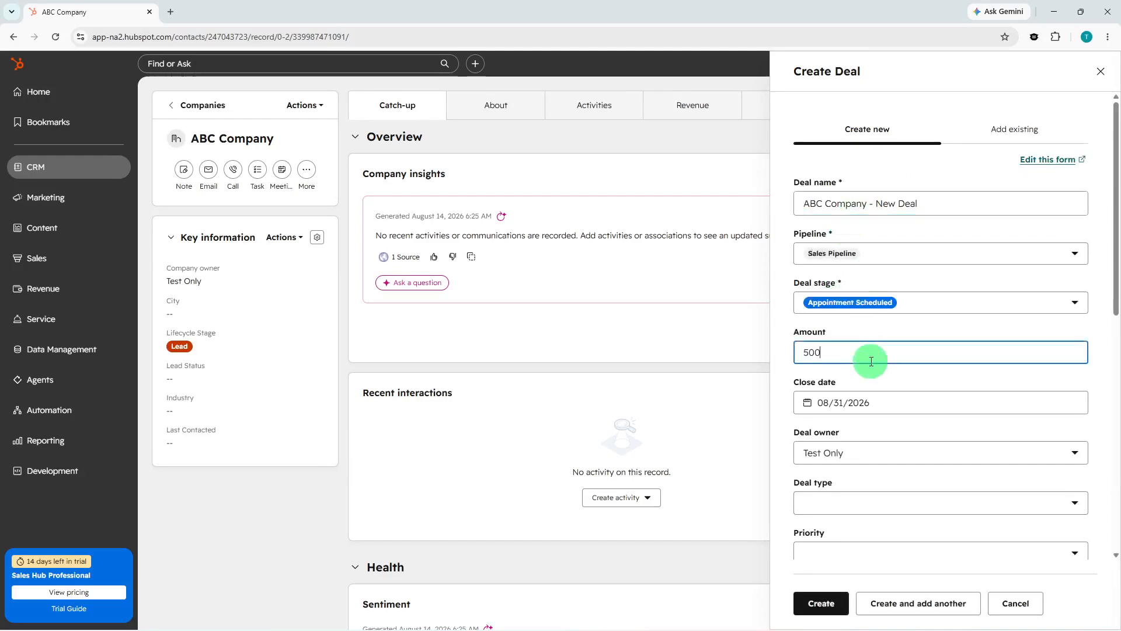
pyautogui.write('0,000')
pyautogui.press('BackSpace')
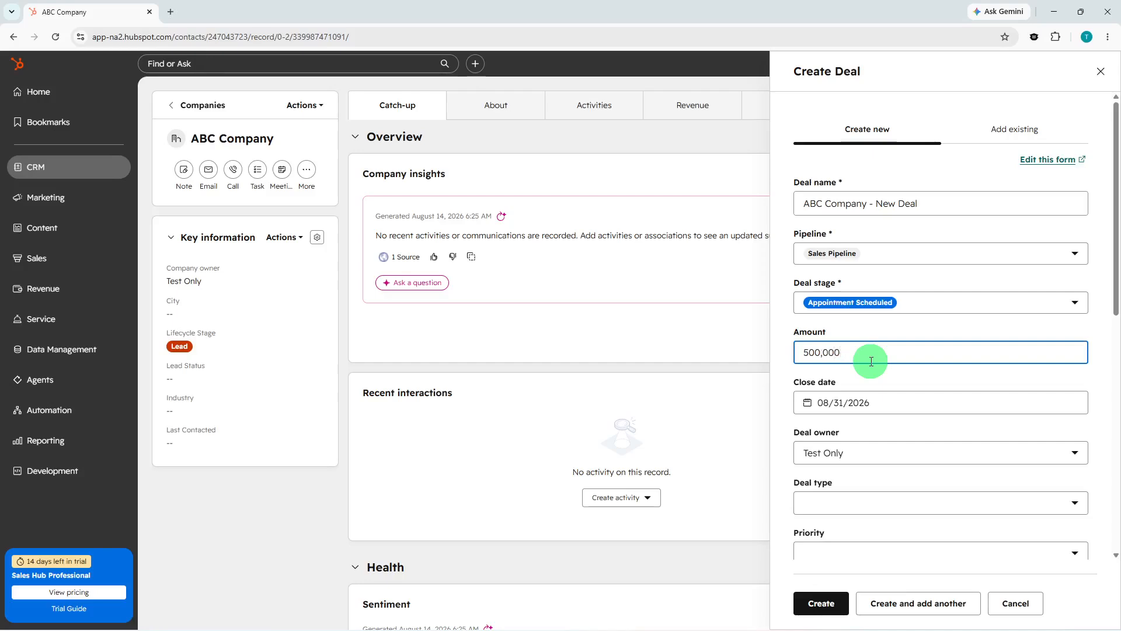
pyautogui.click(830, 618)
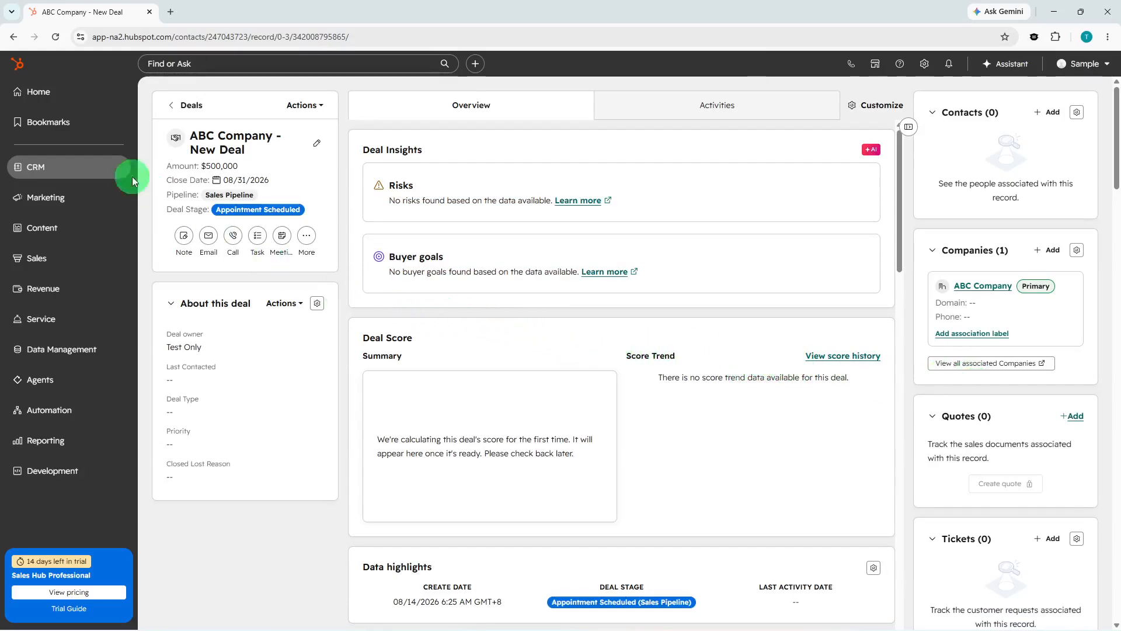
# Go to the Contacts list's All contacts-1 view and bring the Lead Status column into view.
pyautogui.click(73, 174)
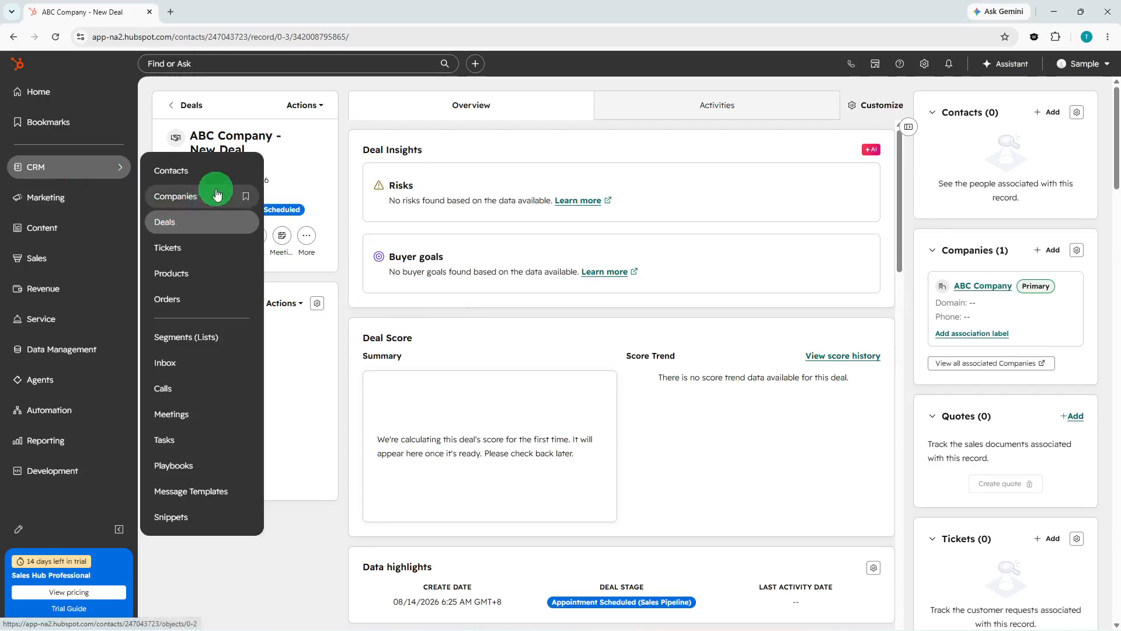
pyautogui.click(224, 171)
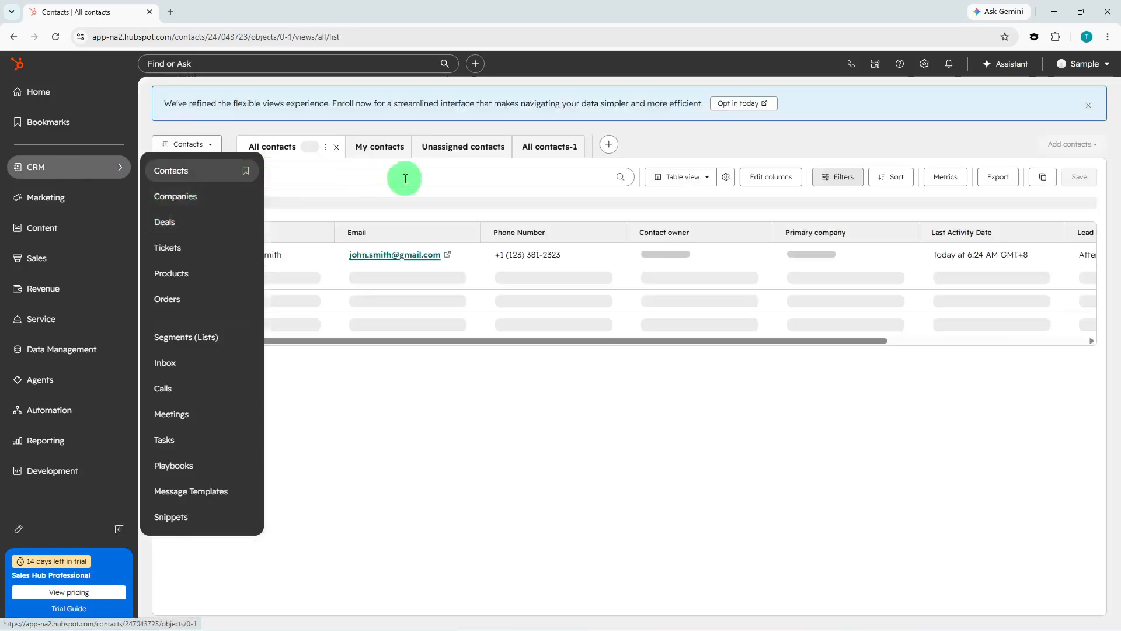
pyautogui.click(539, 153)
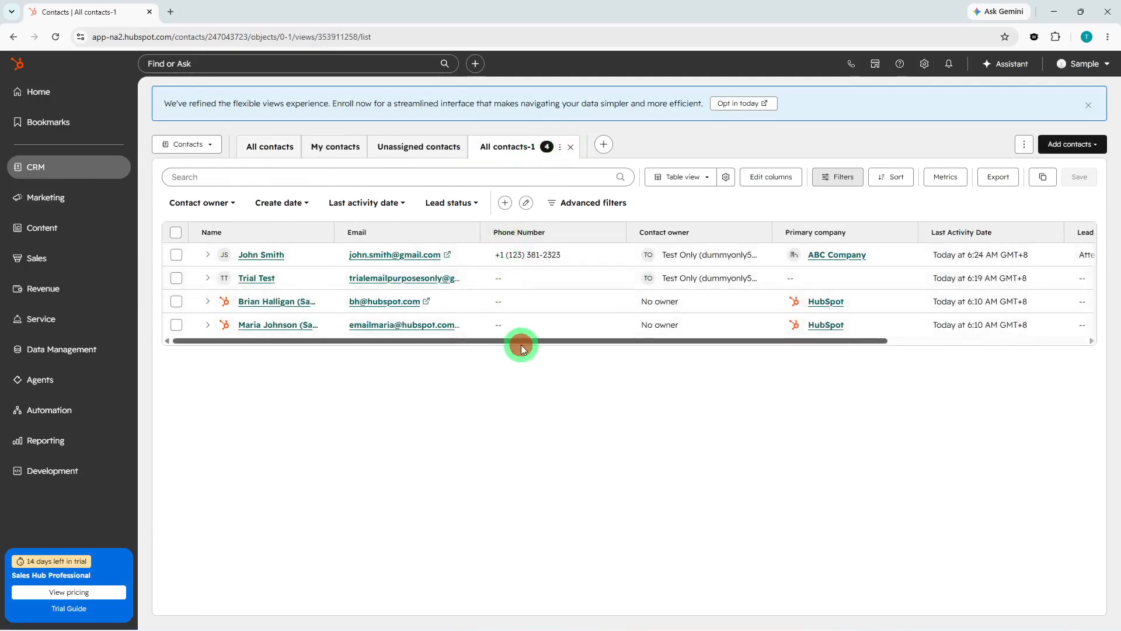
pyautogui.moveTo(521, 345); pyautogui.dragTo(776, 321)
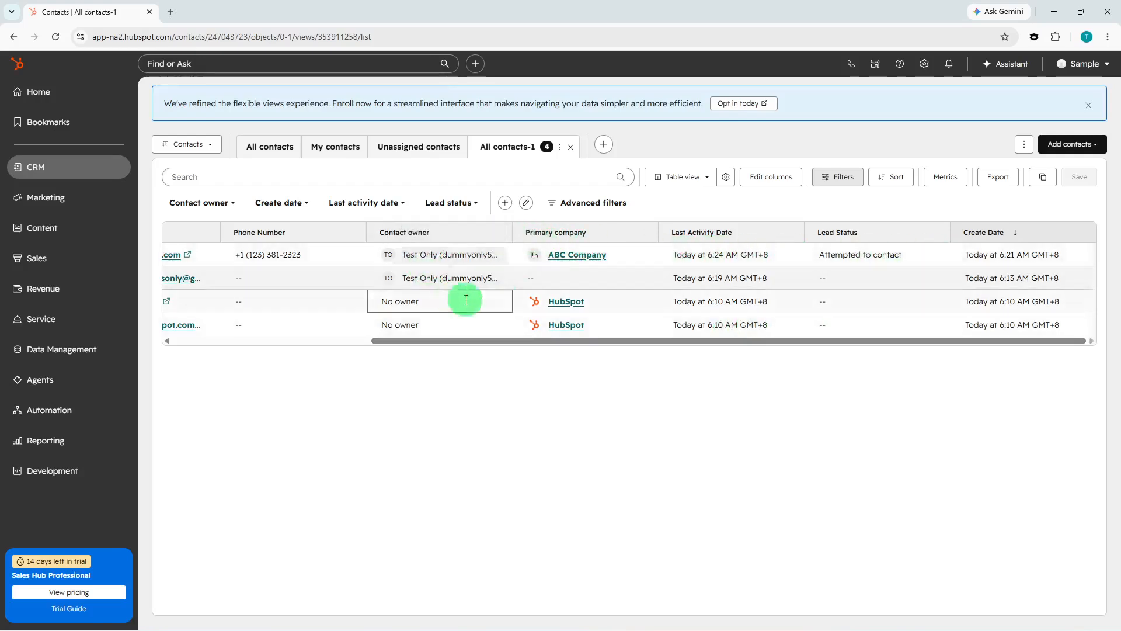
# Change the contact's Lead Status from Attempted to contact to In progress.
pyautogui.click(875, 270)
pyautogui.click(904, 253)
pyautogui.click(899, 253)
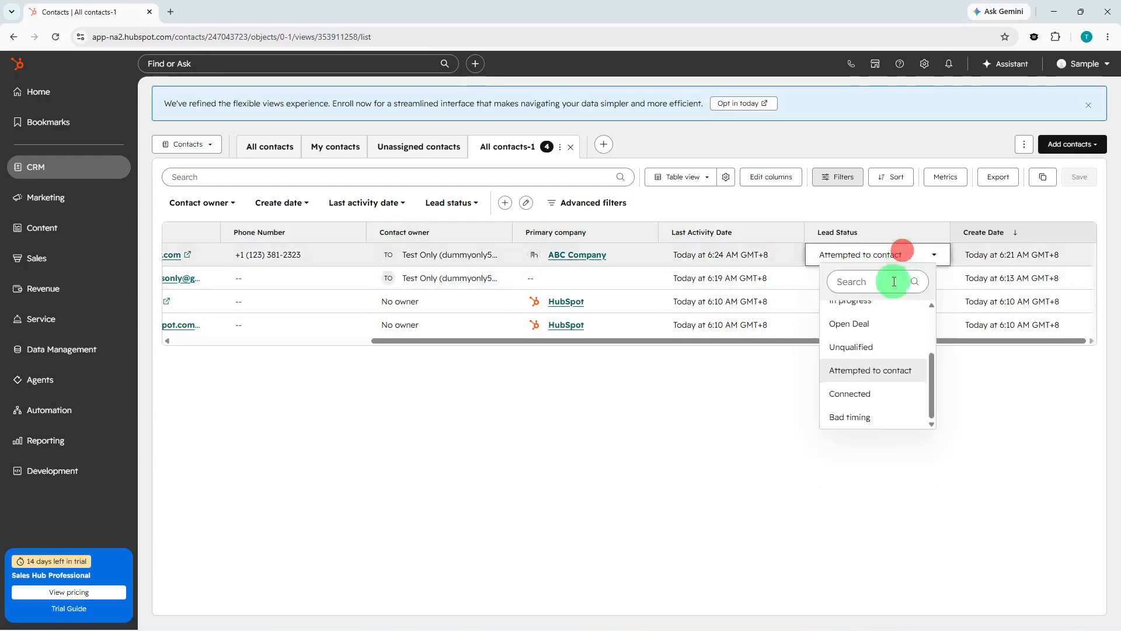
pyautogui.scroll(2, 866, 361)
pyautogui.click(865, 361)
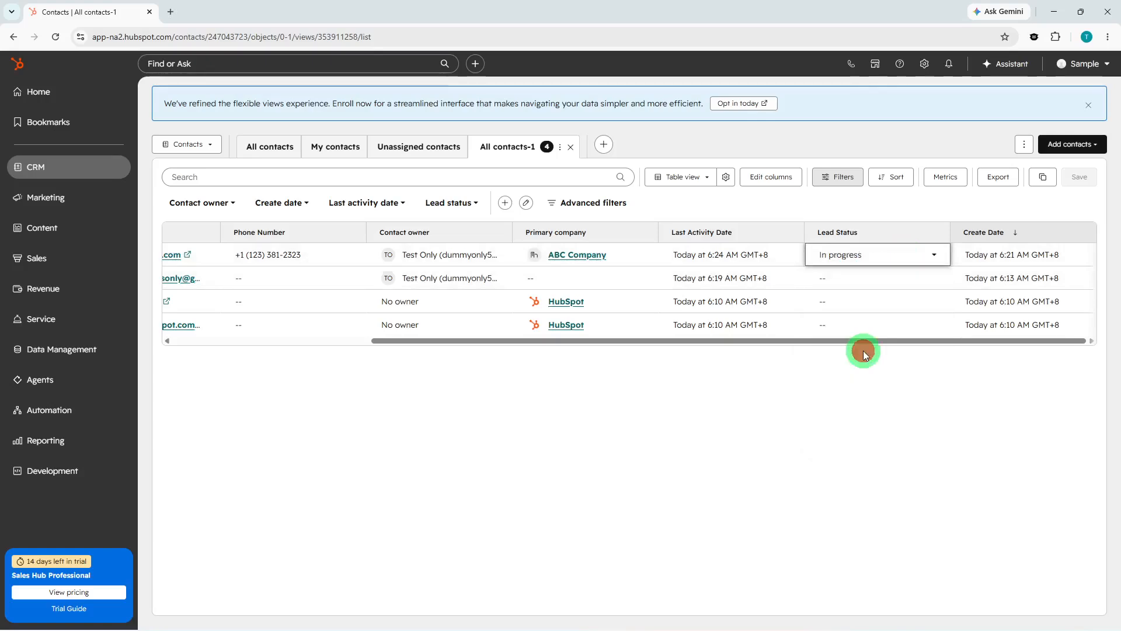
pyautogui.moveTo(823, 341); pyautogui.dragTo(528, 360)
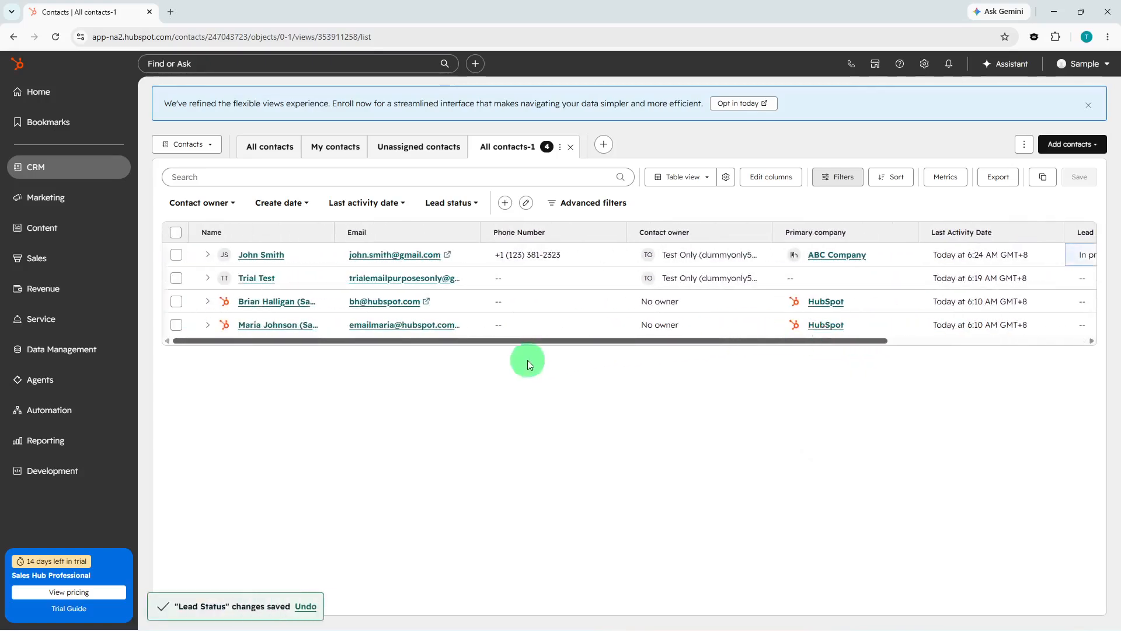